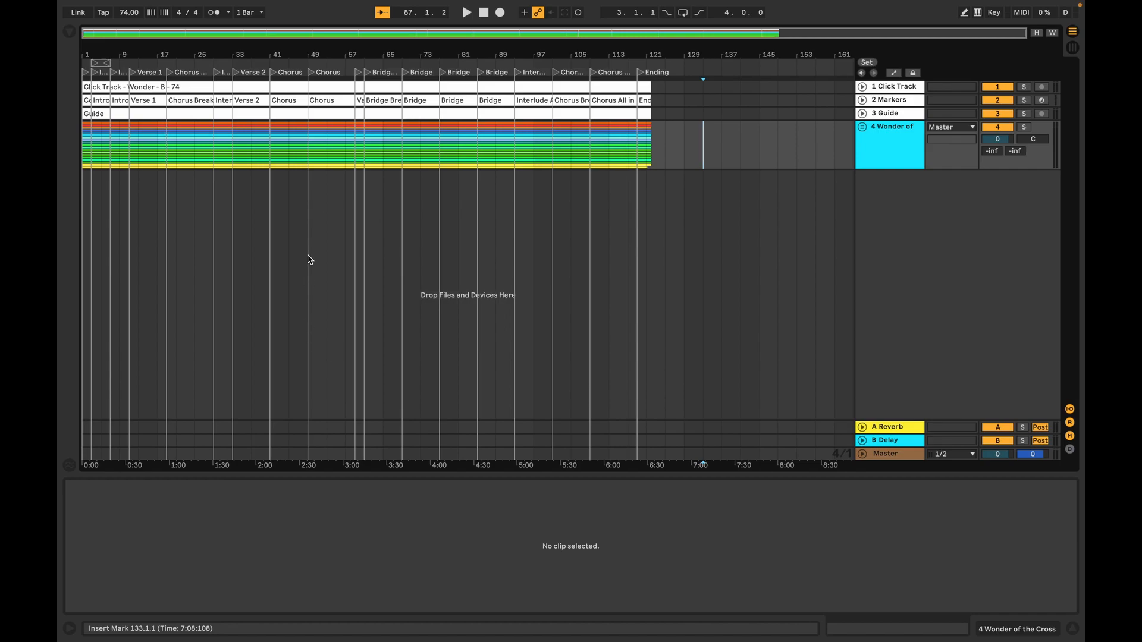
Unfold the Wonder of the Cross group and select all stem clips from Bass Stem through BGV Stem
mouse_move(490, 27)
left_click(862, 127)
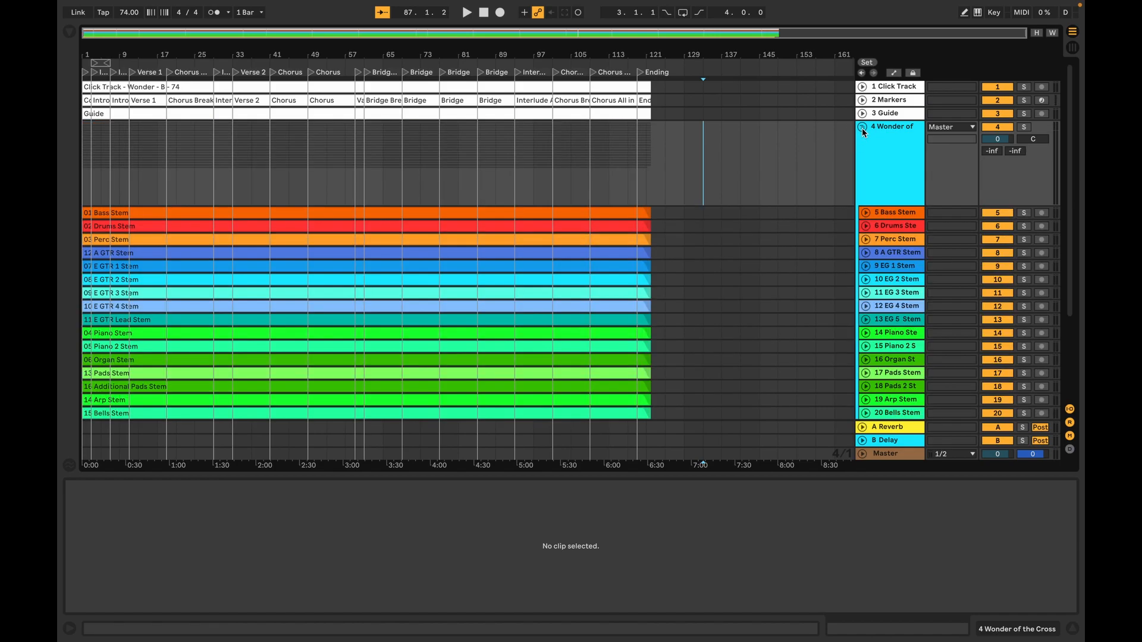
left_click(428, 214)
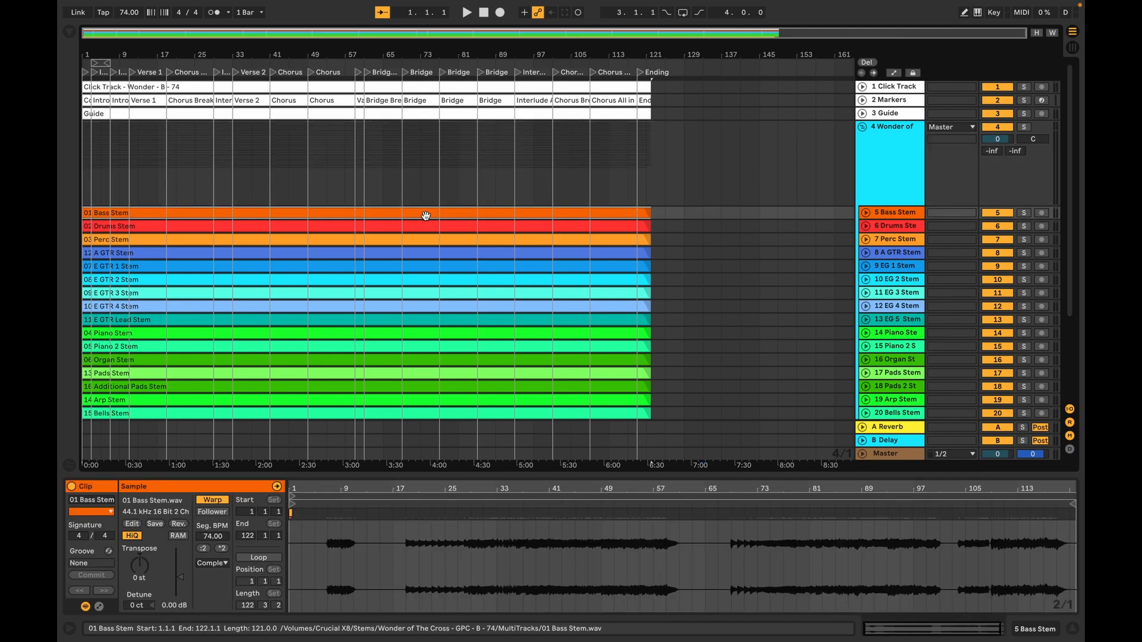
scroll(425, 216, "down", 5)
left_click(428, 331, "shift")
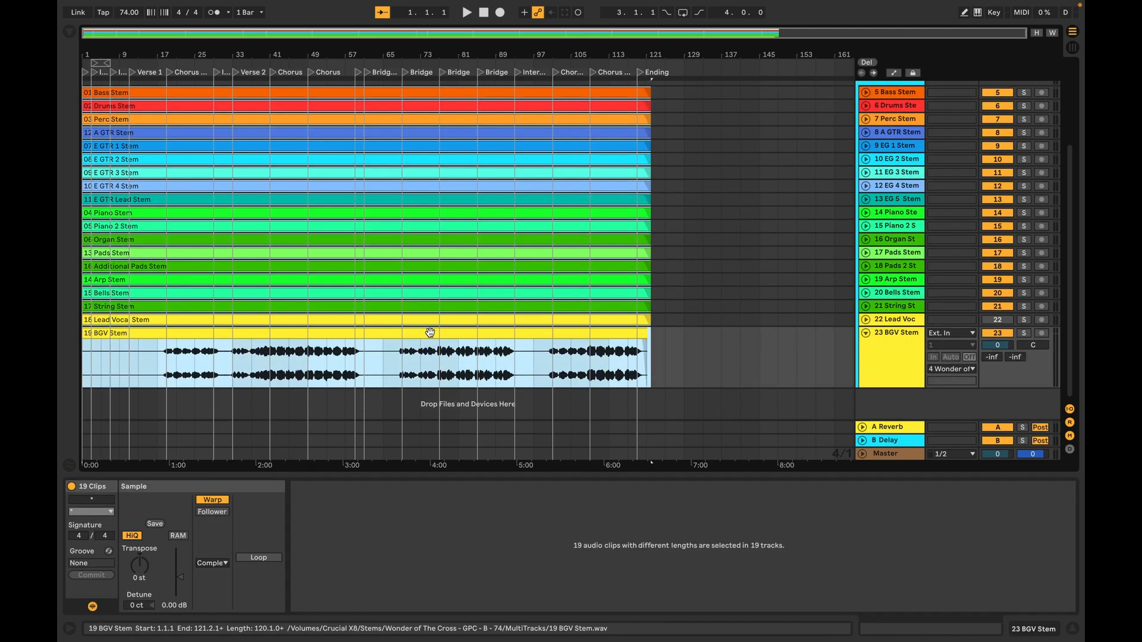
Switch Warp off and back on for all the selected stem clips, and clear the selection
left_click(222, 503)
left_click(222, 503)
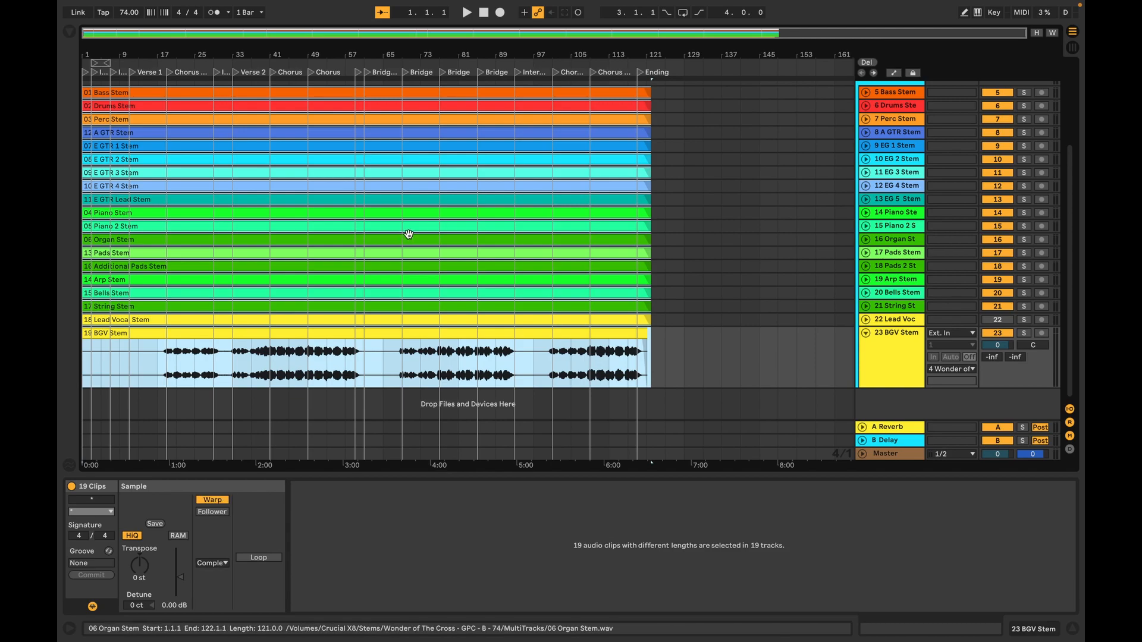
scroll(367, 235, "up", 1)
scroll(367, 235, "up", 1)
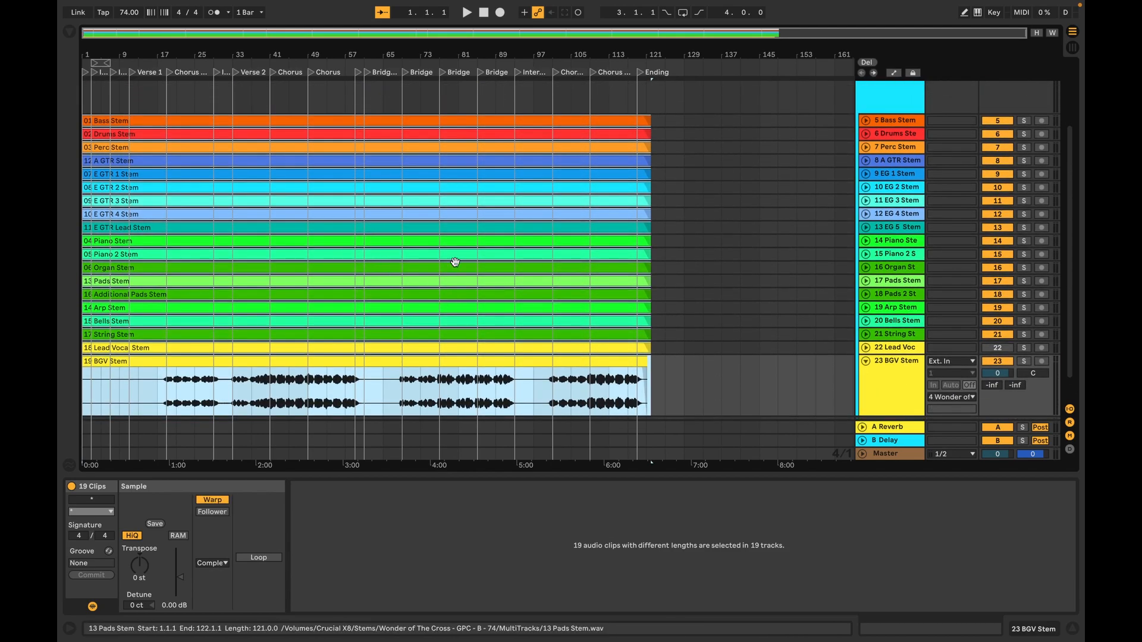
left_click(681, 345)
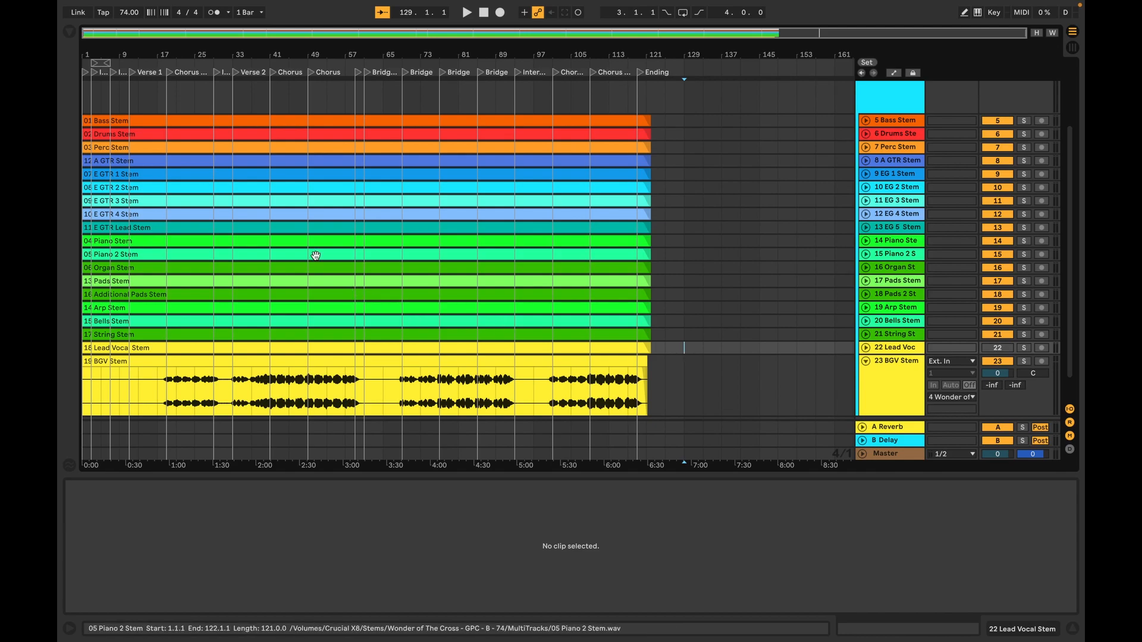
Check the Warp state and segment BPM of the Bass, Drums and Perc stem clips
left_click(293, 121)
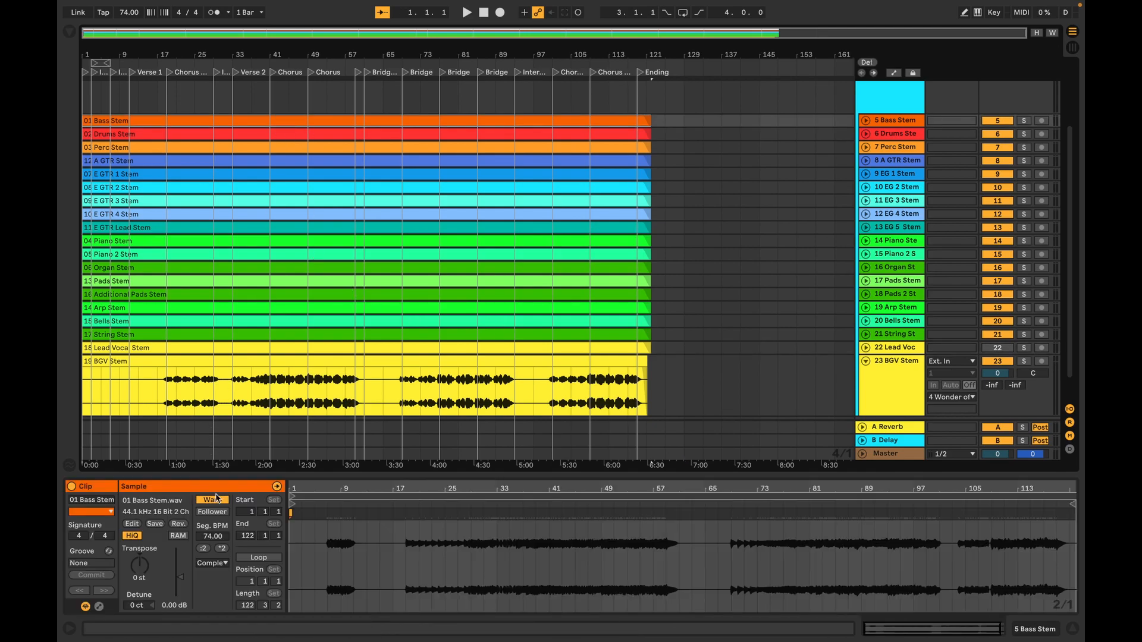
left_click(288, 136)
left_click(287, 149)
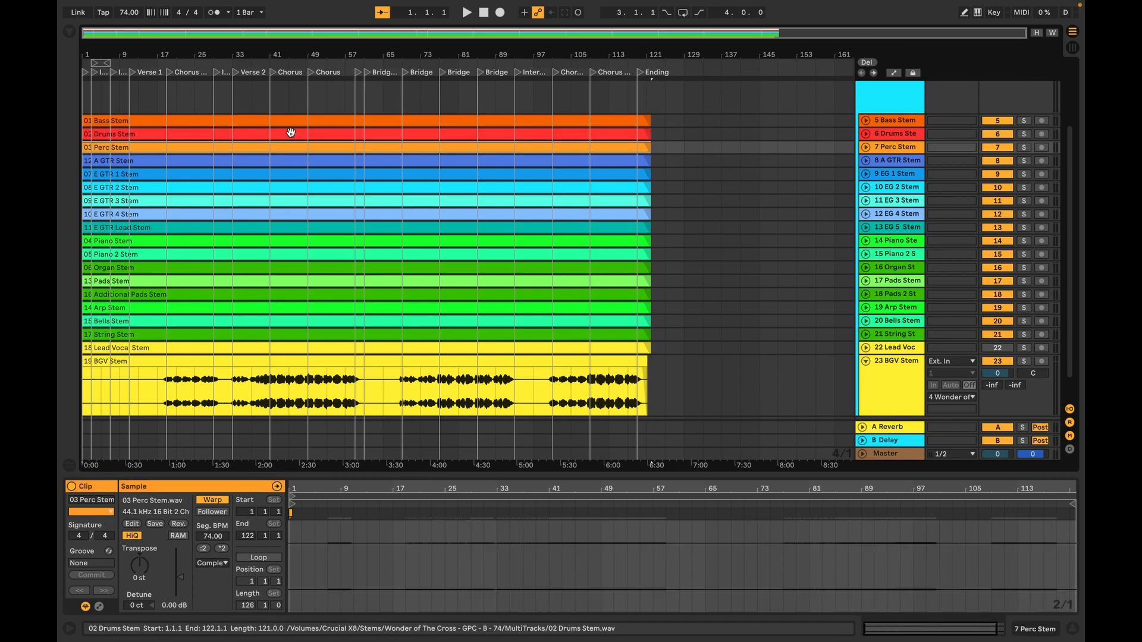
left_click(293, 124)
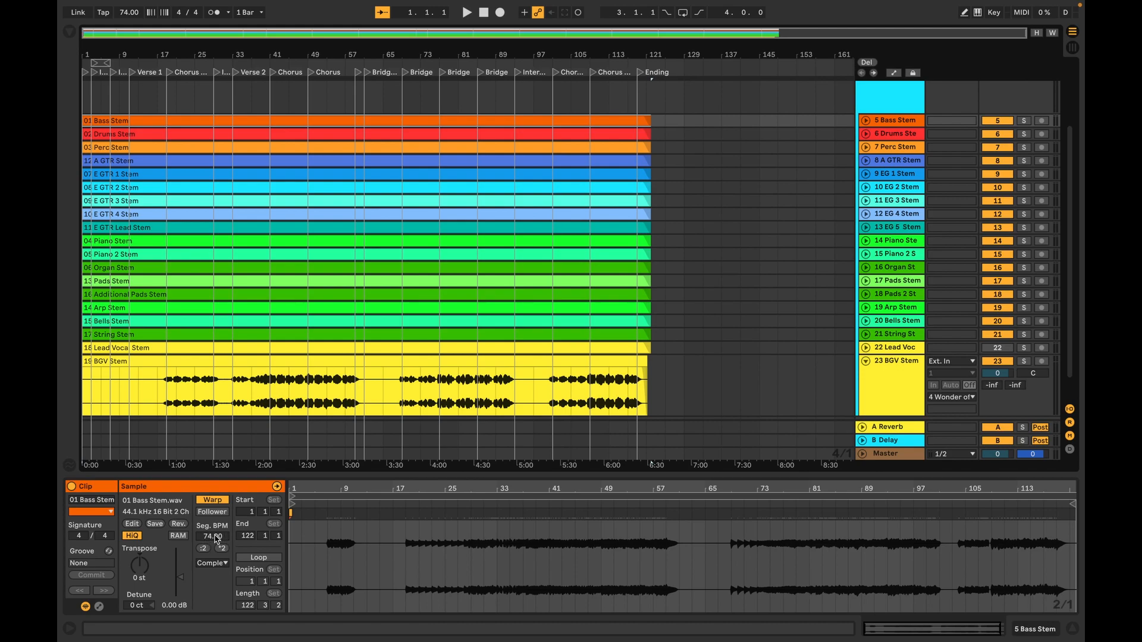
scroll(286, 262, "up", 5)
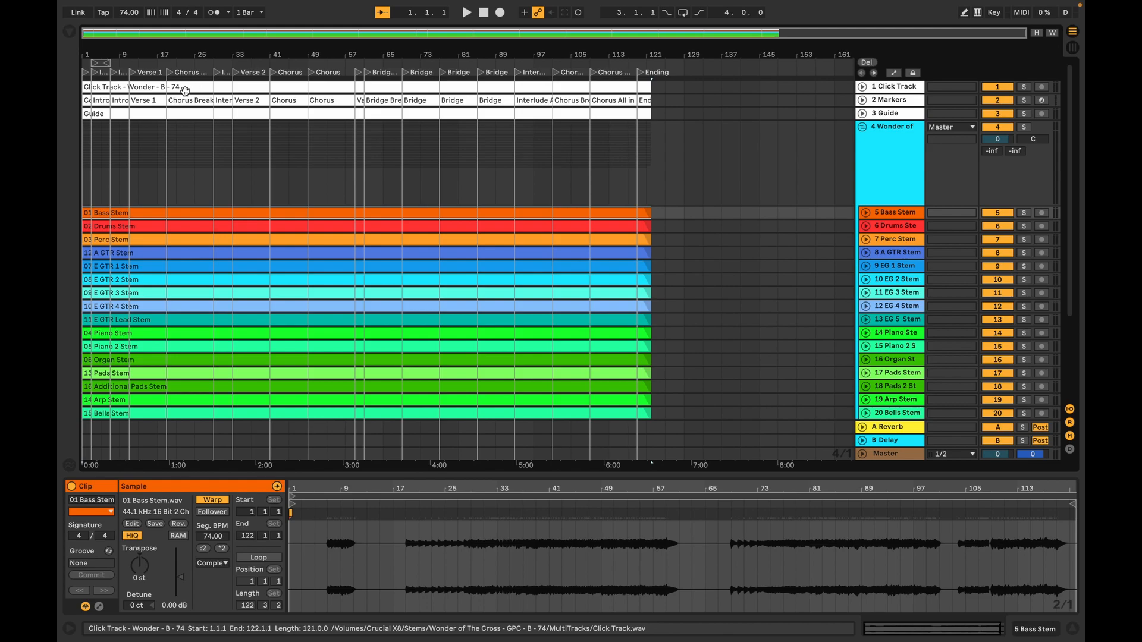
scroll(216, 262, "down", 3)
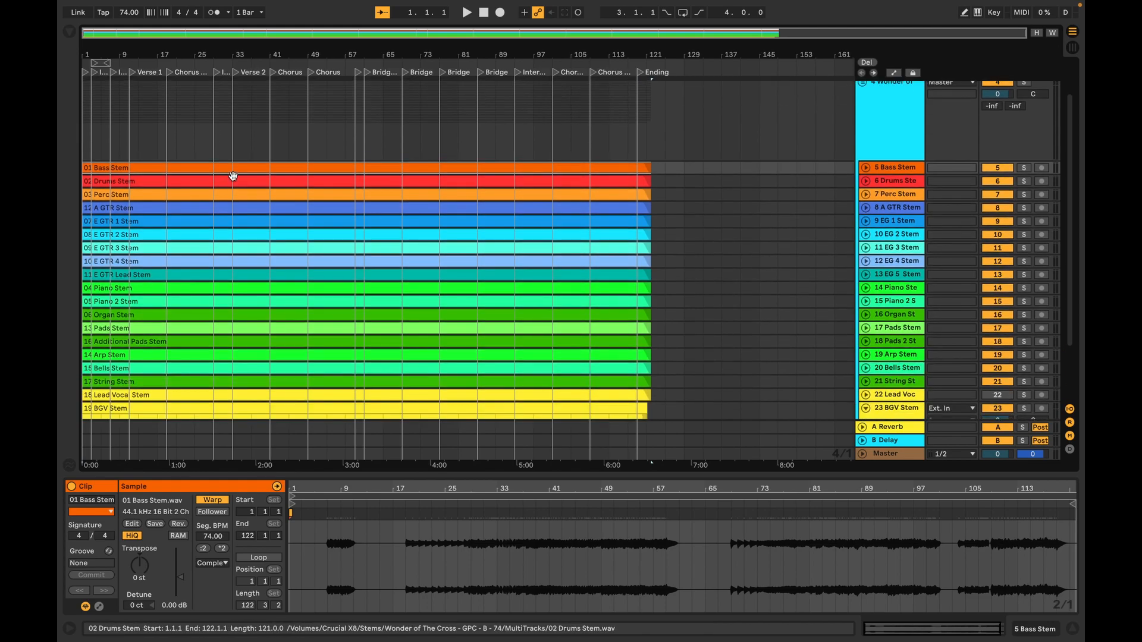
Go through the stem clips from Drums to Additional Pads one by one, checking each clip's Warp state and segment BPM
key("Down")
key("Down")
key("Down")
key("Down")
key("Down")
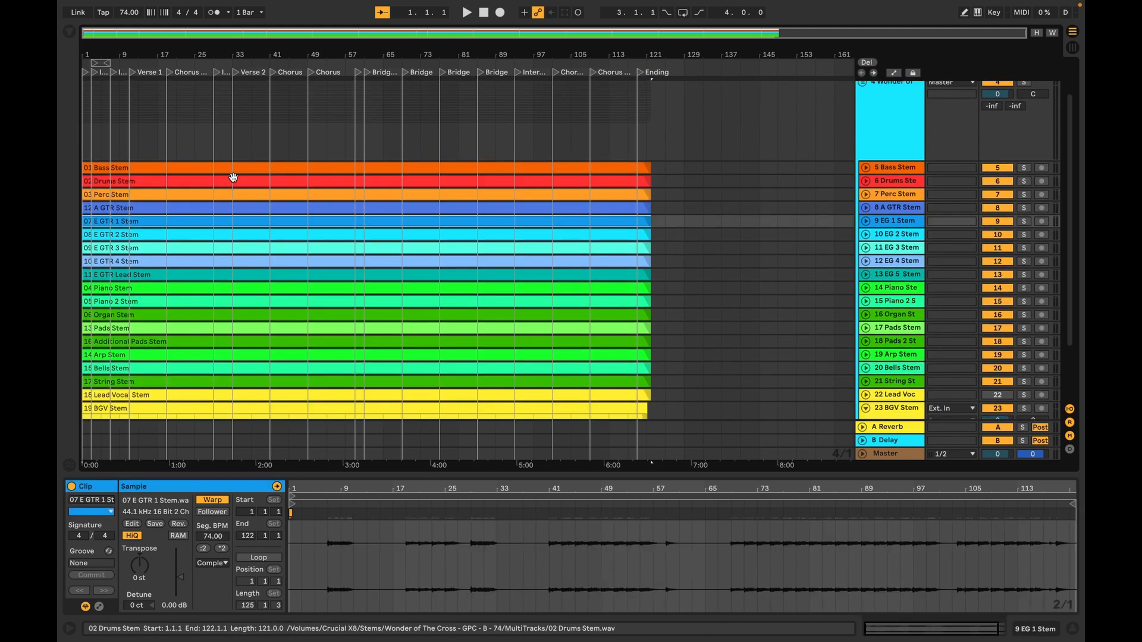
key("Down")
key("Down")
key("Down")
key("Down")
key("Down")
key("Down")
key("Down")
key("Down")
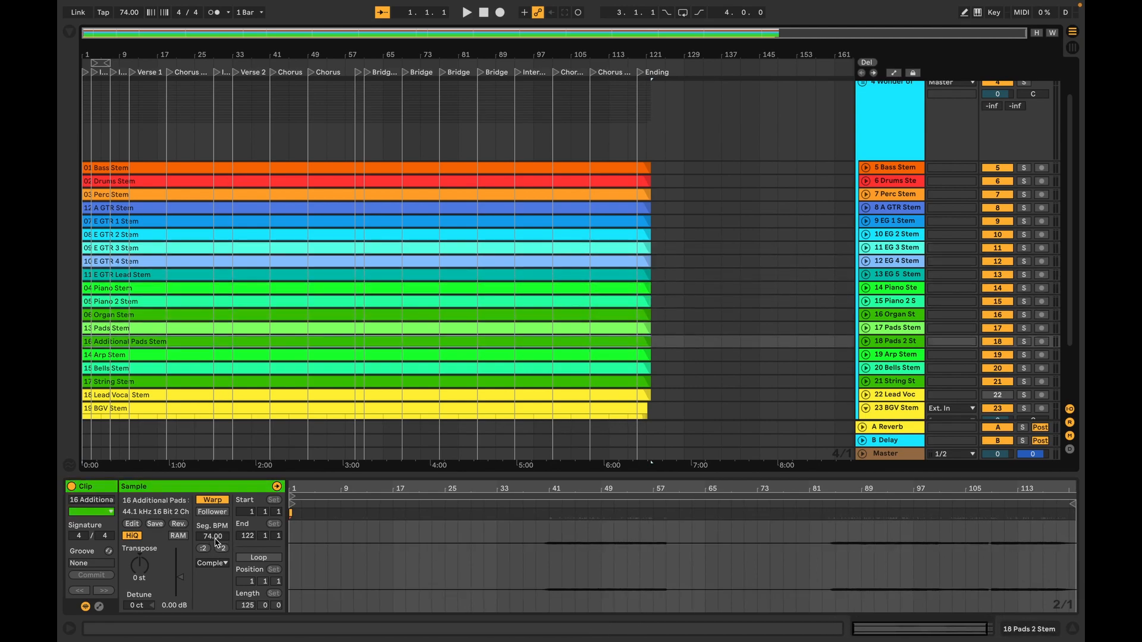
Check the warp settings of the remaining stem clips down to BGV, and go back up to E GTR 3
scroll(230, 428, "down", 5)
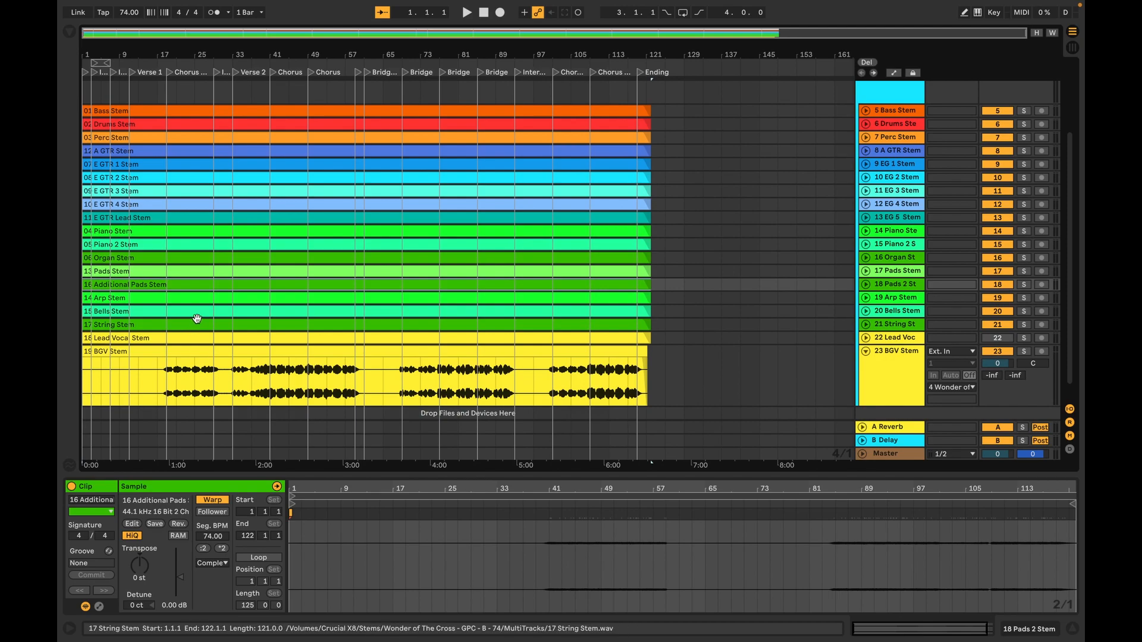
key("Down")
key("Down")
key("Down")
key("Down")
key("Down")
key("Up")
key("Up")
key("Up")
key("Up")
key("Up")
key("Up")
key("Up")
key("Up")
key("Up")
key("Up")
key("Up")
key("Up")
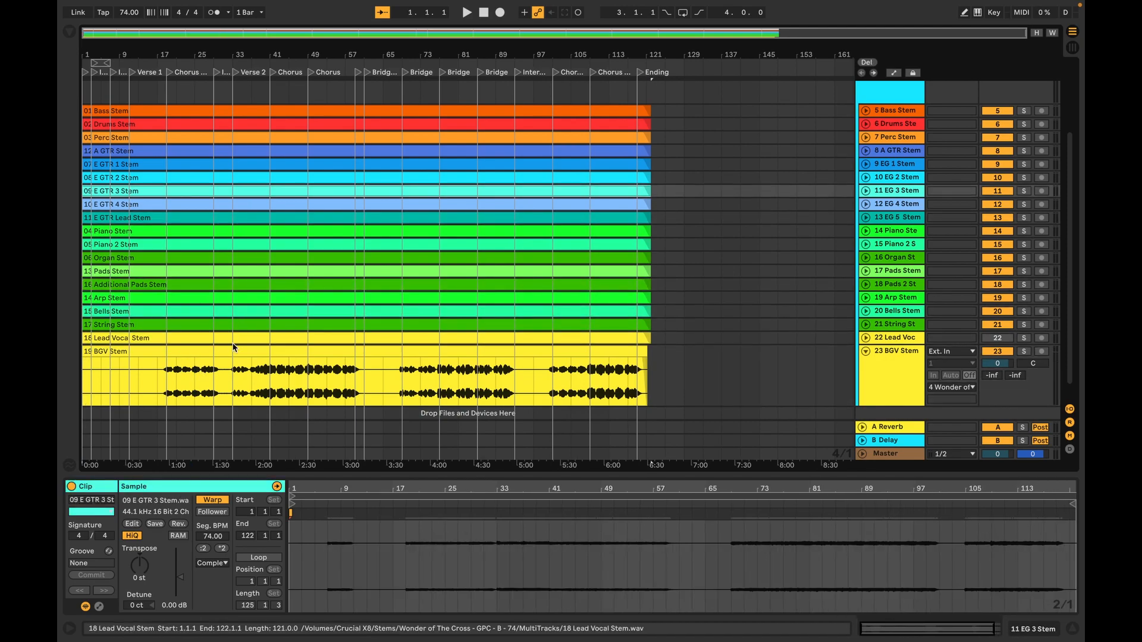
left_click(237, 376)
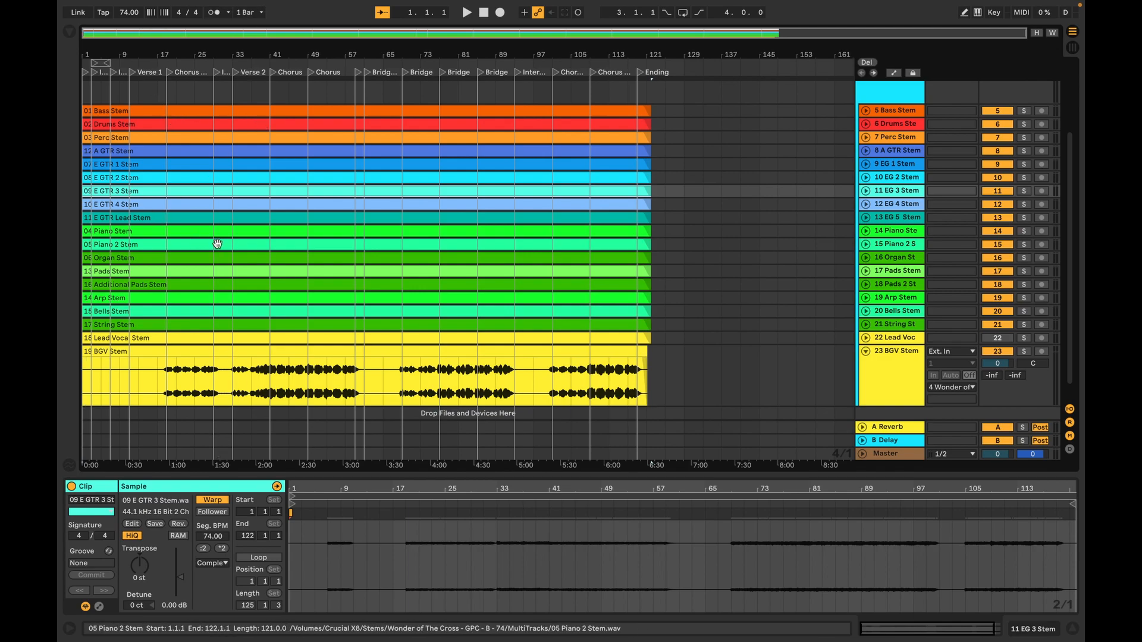
Inspect the warp settings and segment BPM of the Guide clip and the Click Track clip
scroll(217, 248, "up", 4)
left_click(221, 114)
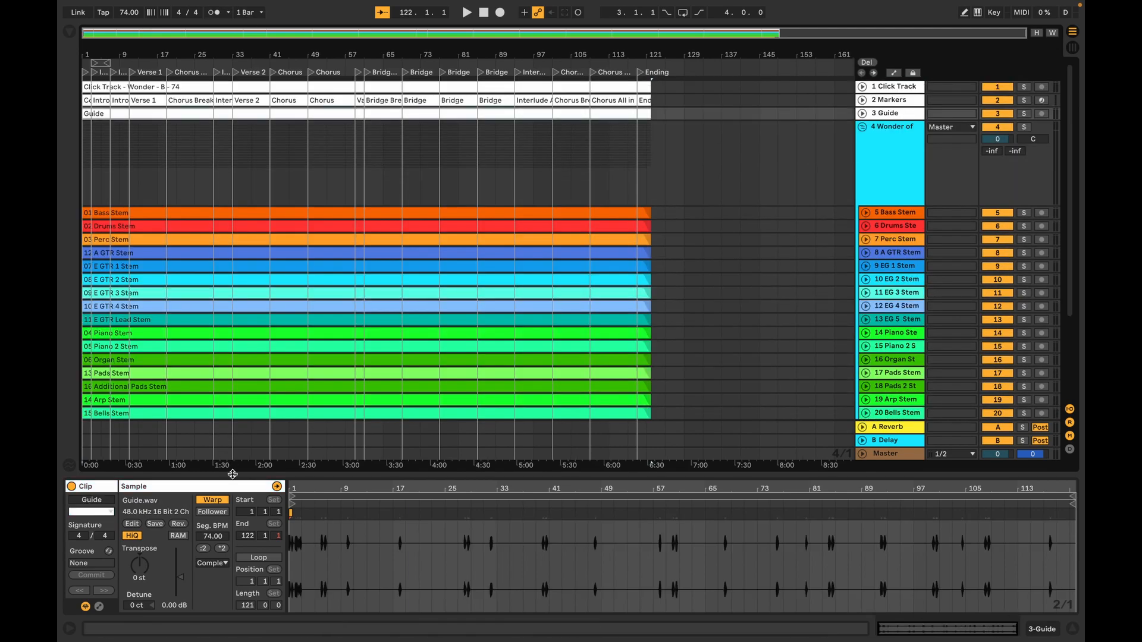
left_click(233, 88)
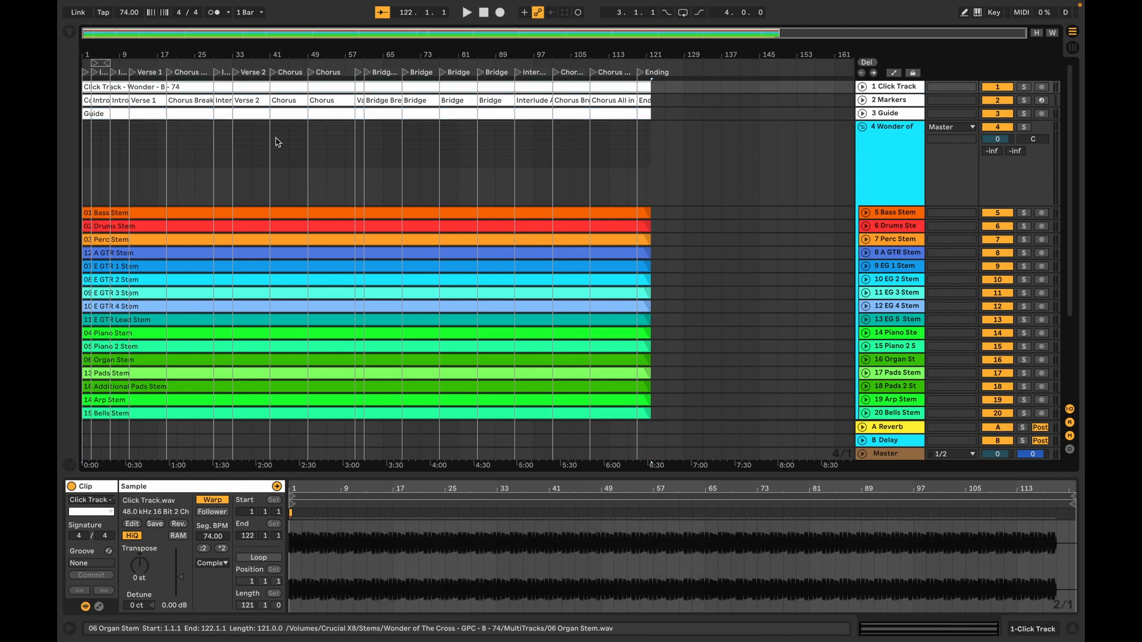
Switch Warp off and back on for the Guide clip
left_click(277, 115)
left_click(214, 502)
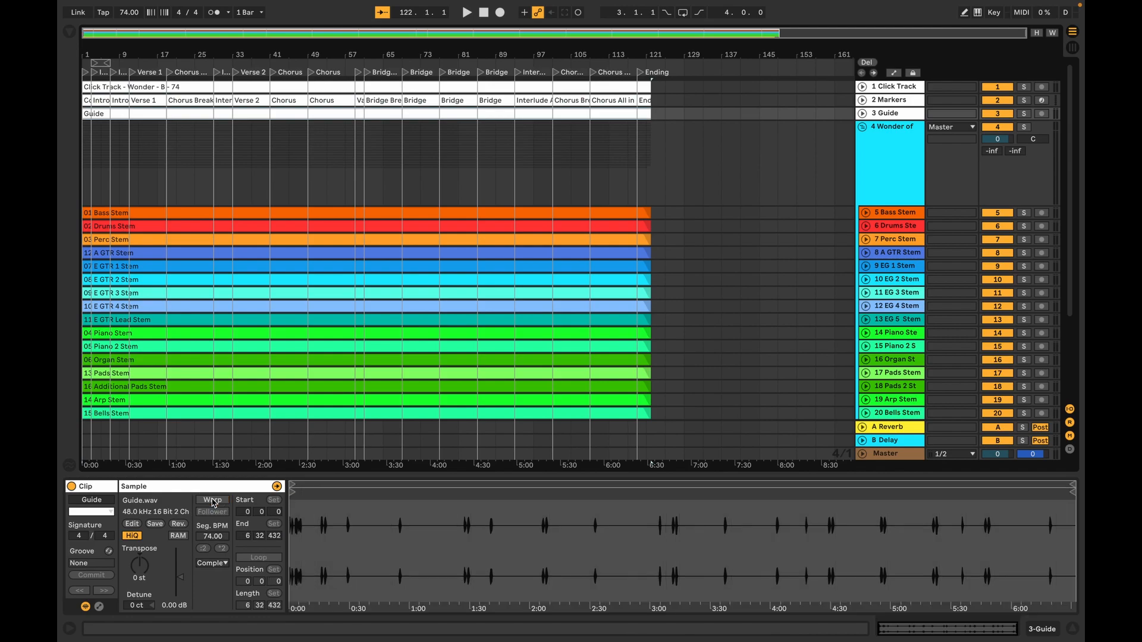
left_click(214, 502)
Make the Click Track clip the tempo leader, and return it to follower
left_click(268, 88)
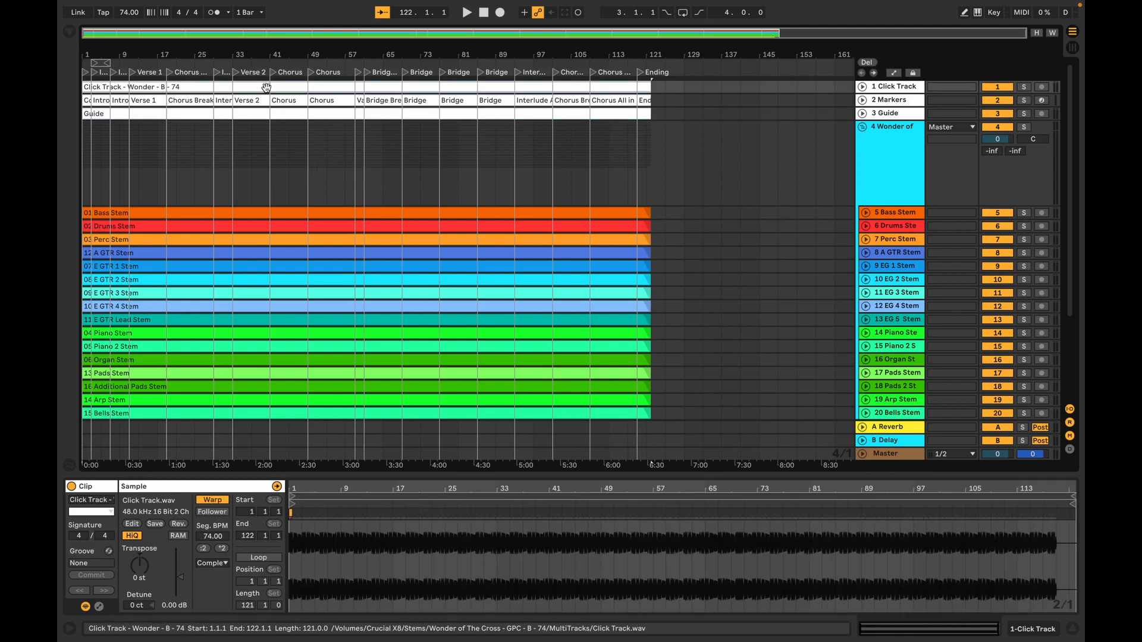
left_click(215, 513)
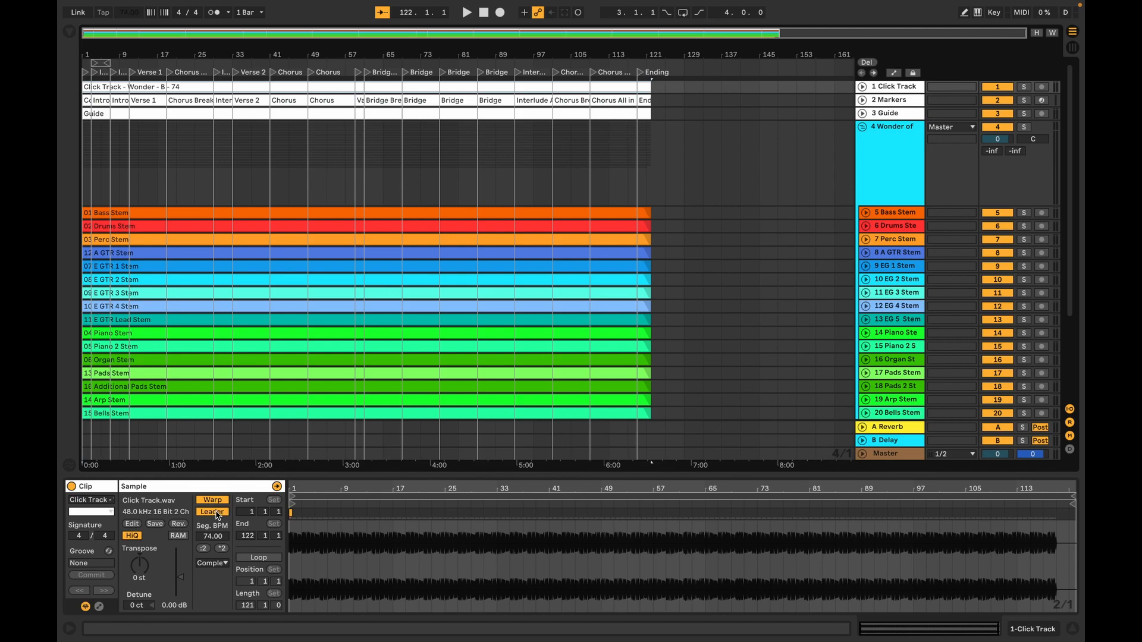
left_click(216, 513)
Inspect the warp settings of several stem clips, from Bass through guitar and piano to Arp
left_click(324, 217)
left_click(326, 254)
left_click(331, 334)
left_click(332, 397)
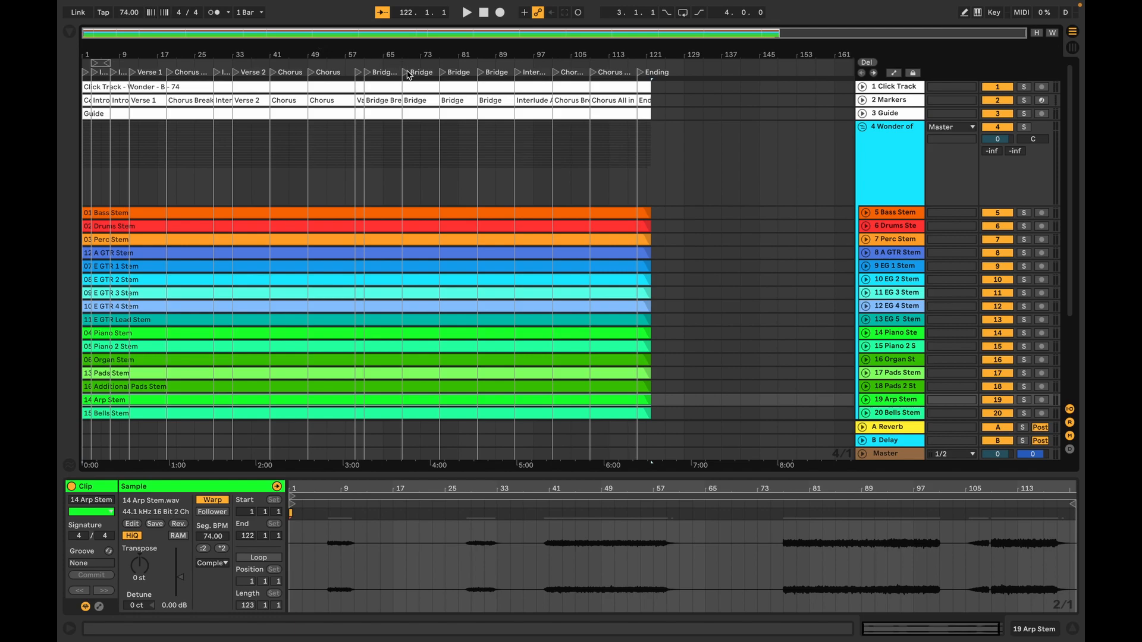
Listen to the song from the Bridge locator at bar 77 at the original tempo, and stop playback
left_click(443, 74)
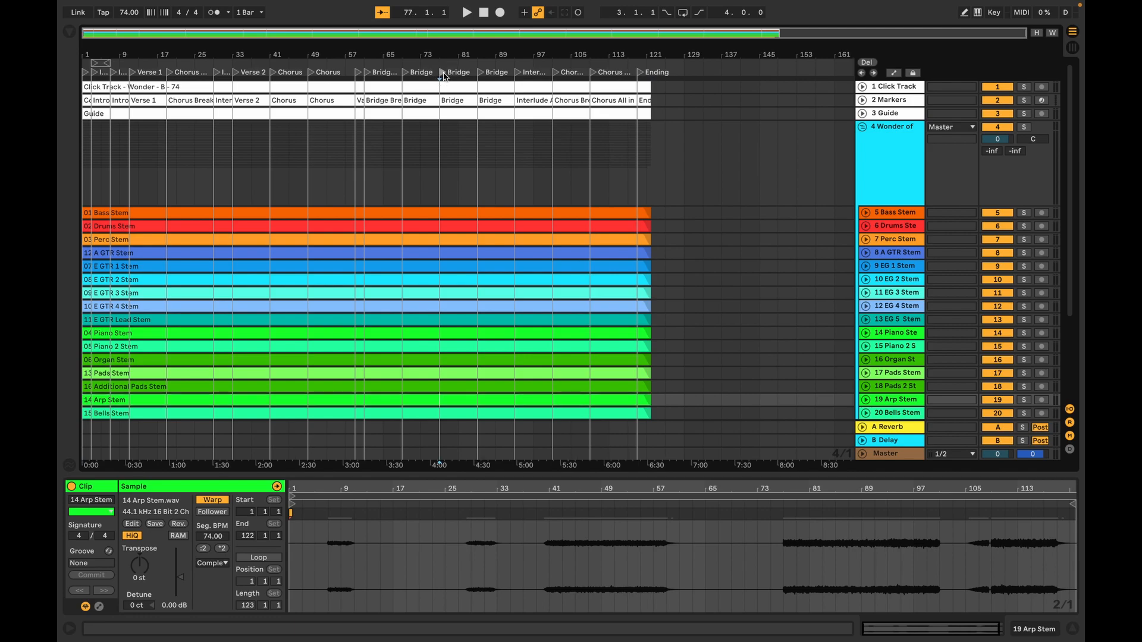
key("space")
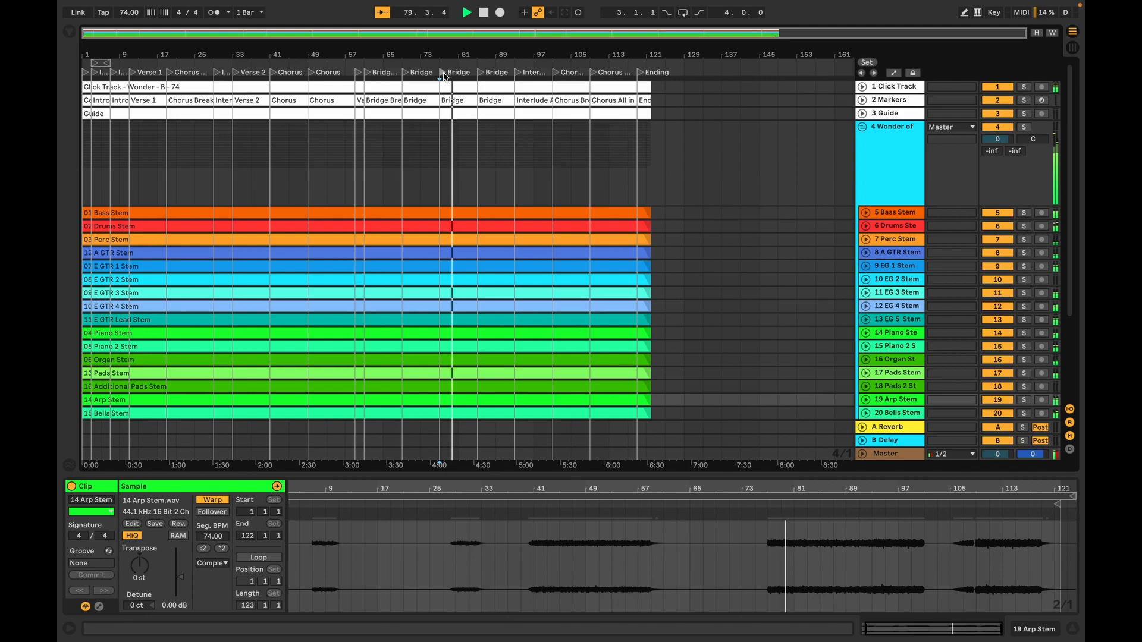
key("space")
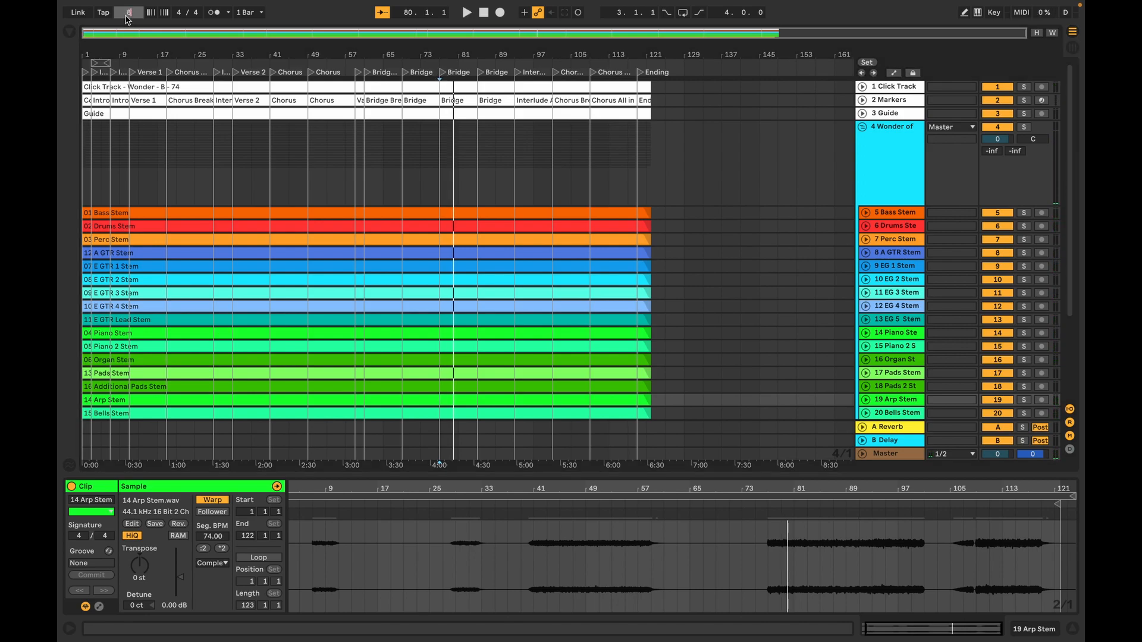
Set the song tempo to 84 BPM and play a few bars from the Bridge locator at bar 77
key("Return")
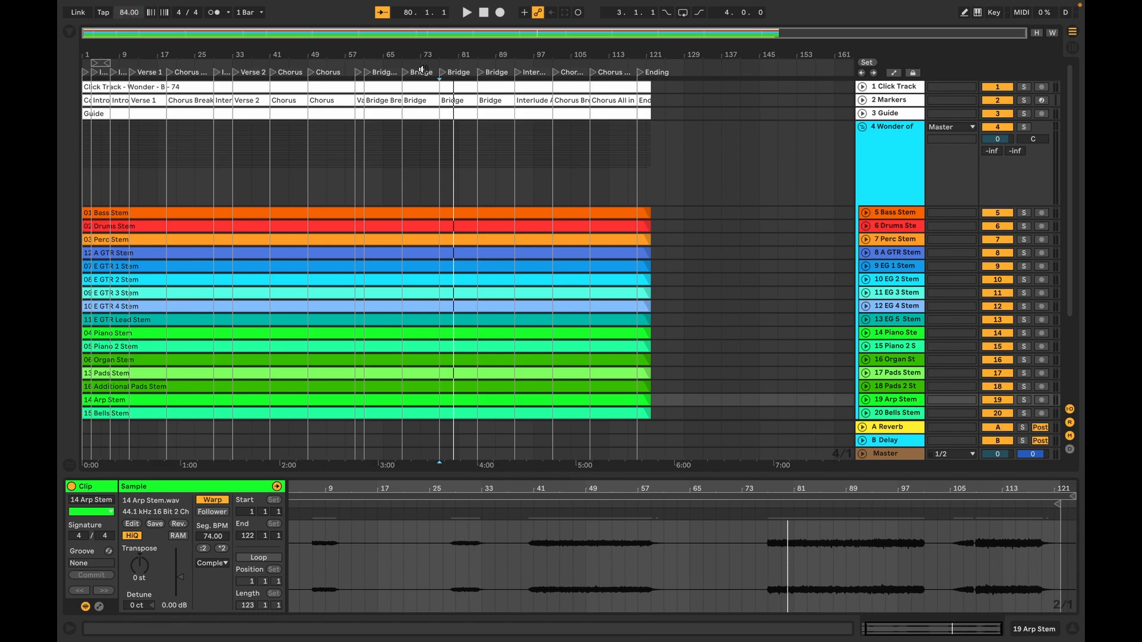
left_click(443, 74)
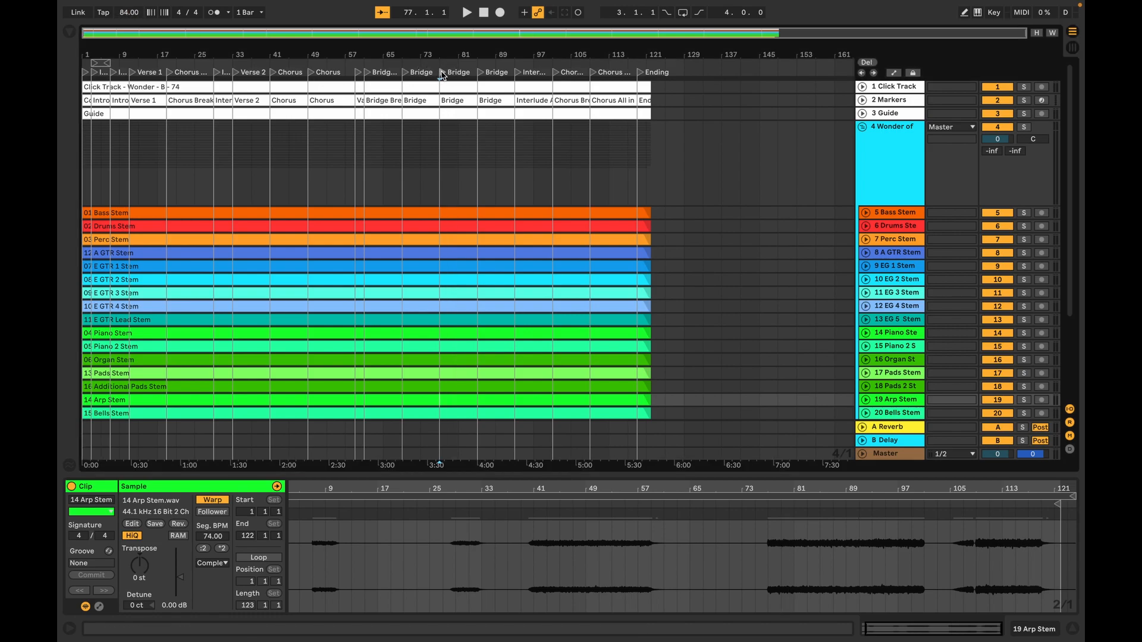
key("space")
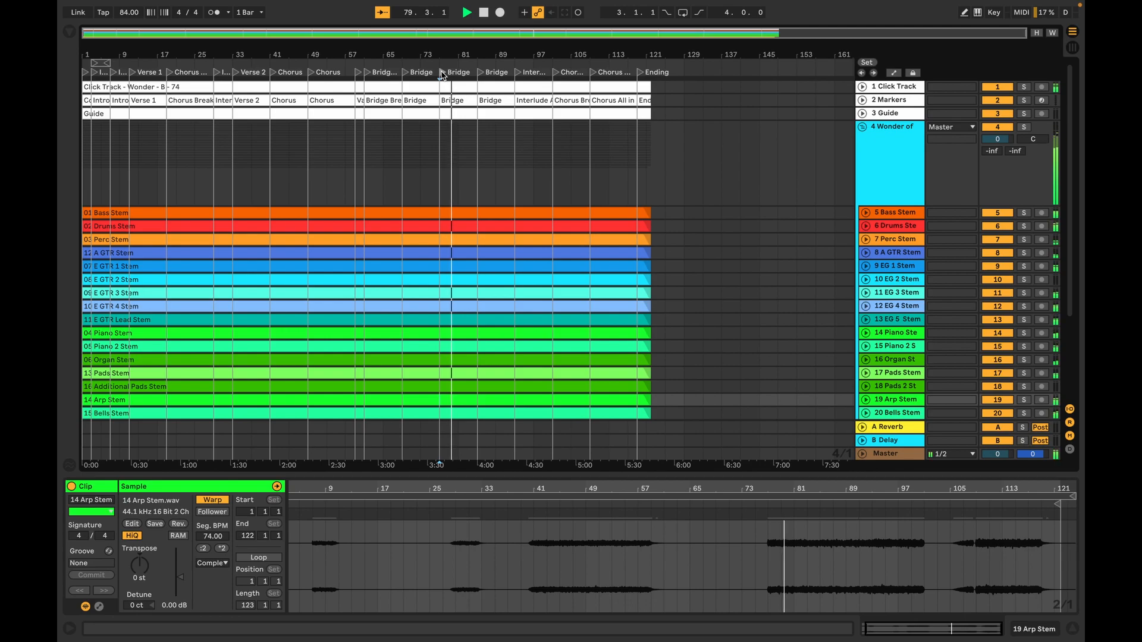
key("space")
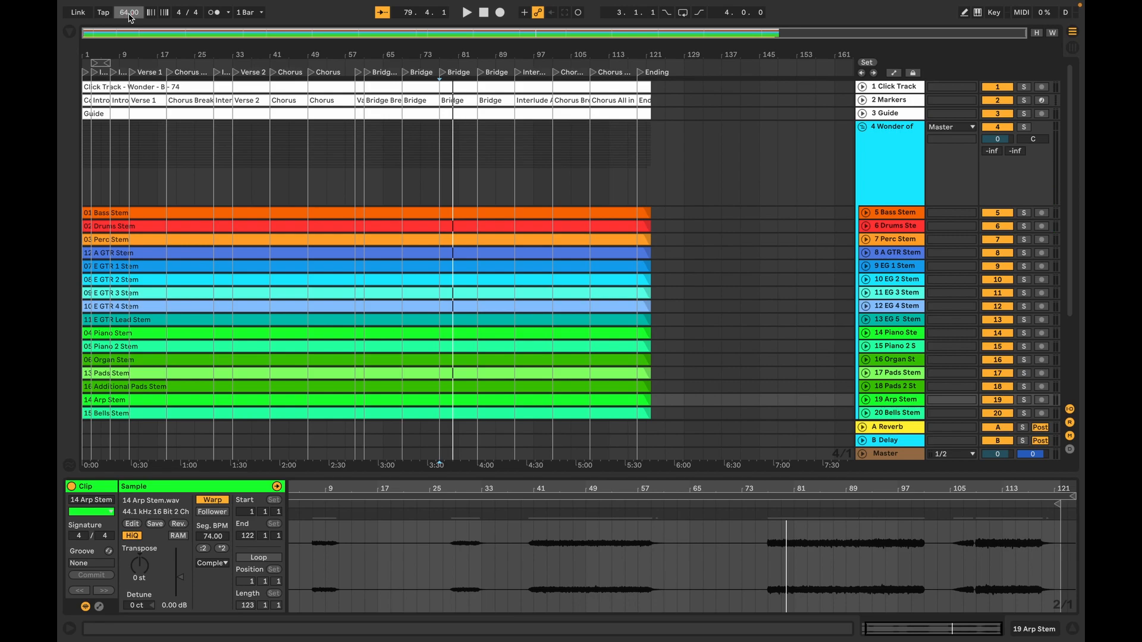
Set the song tempo to 64 BPM and play a short stretch from the Bridge locator at bar 77
key("Return")
left_click(442, 72)
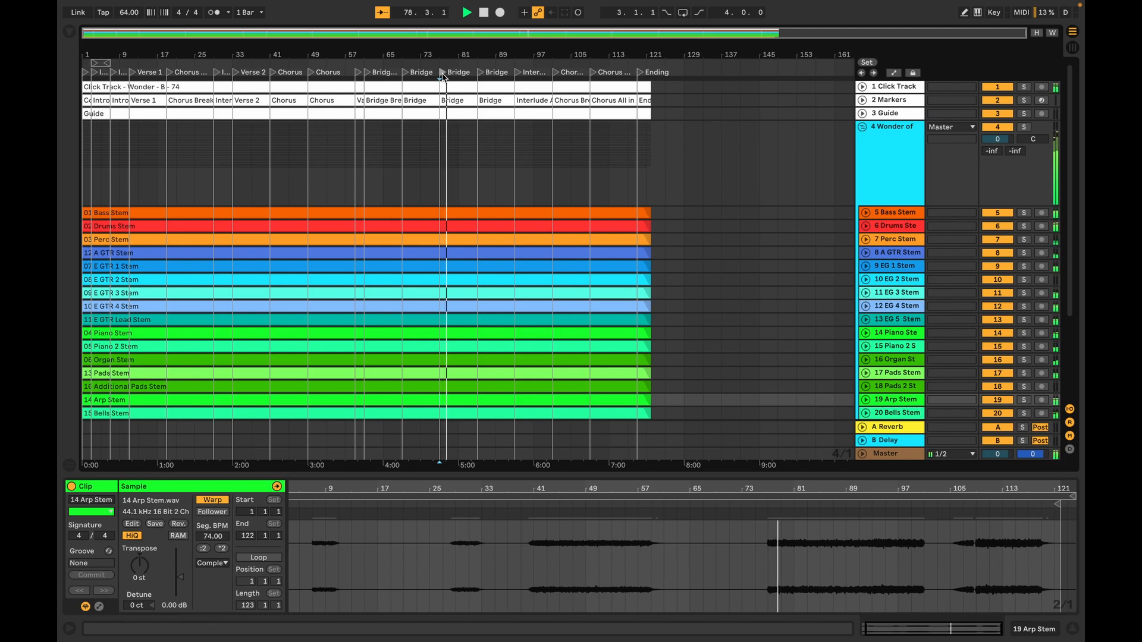
key("space")
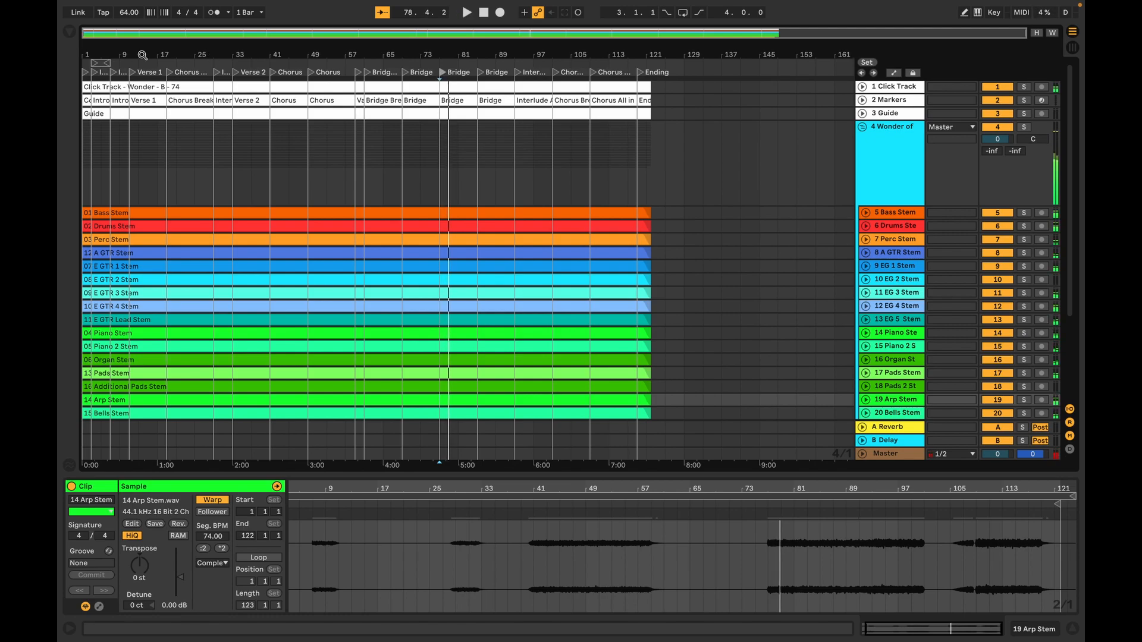
Set the song tempo back to 74 BPM
left_click(126, 16)
type("7")
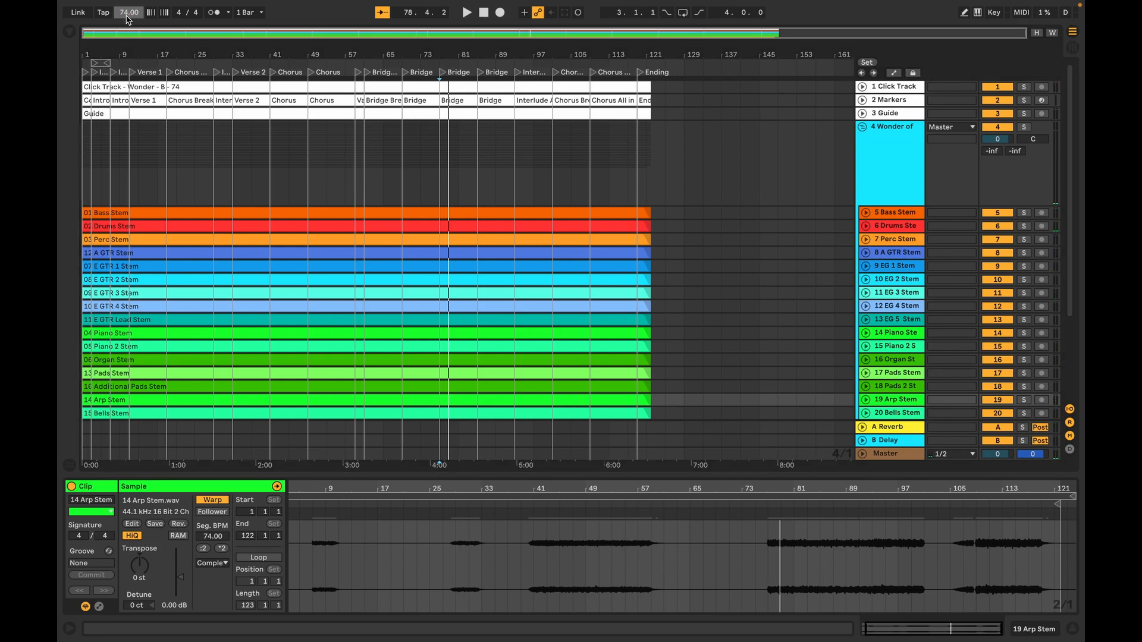
key("Return")
Review the Guide clip, the stem tracks and the Click Track clip for their warp settings
left_click(241, 113)
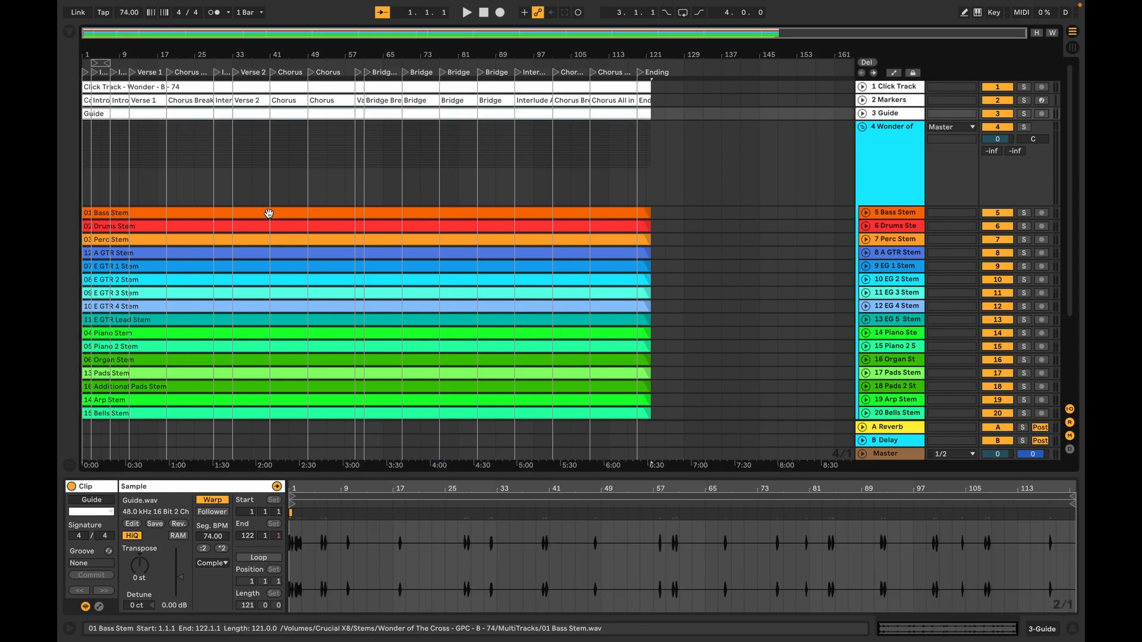
scroll(291, 324, "down", 3)
scroll(293, 334, "up", 3)
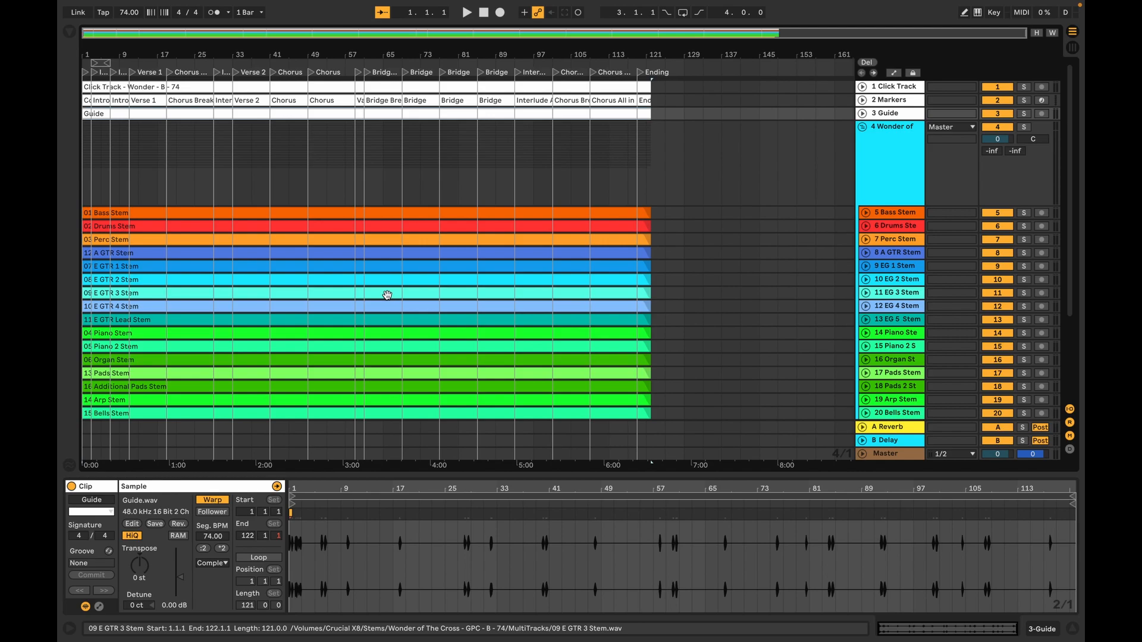
left_click(341, 87)
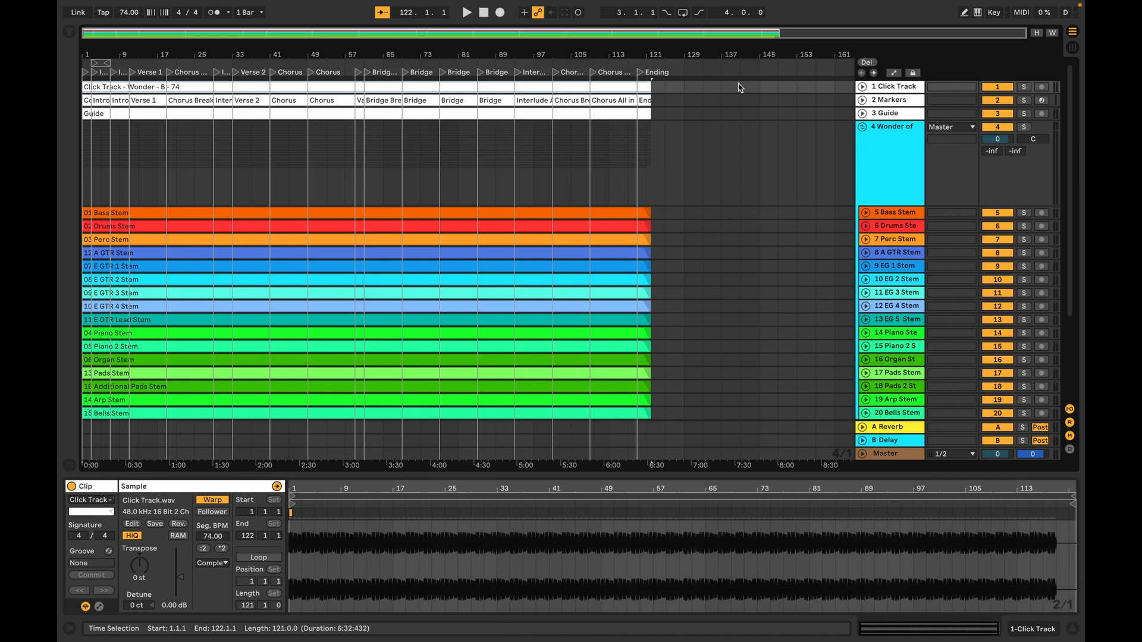
Duplicate the Guide track and rename the copy Tempo
left_click(884, 117)
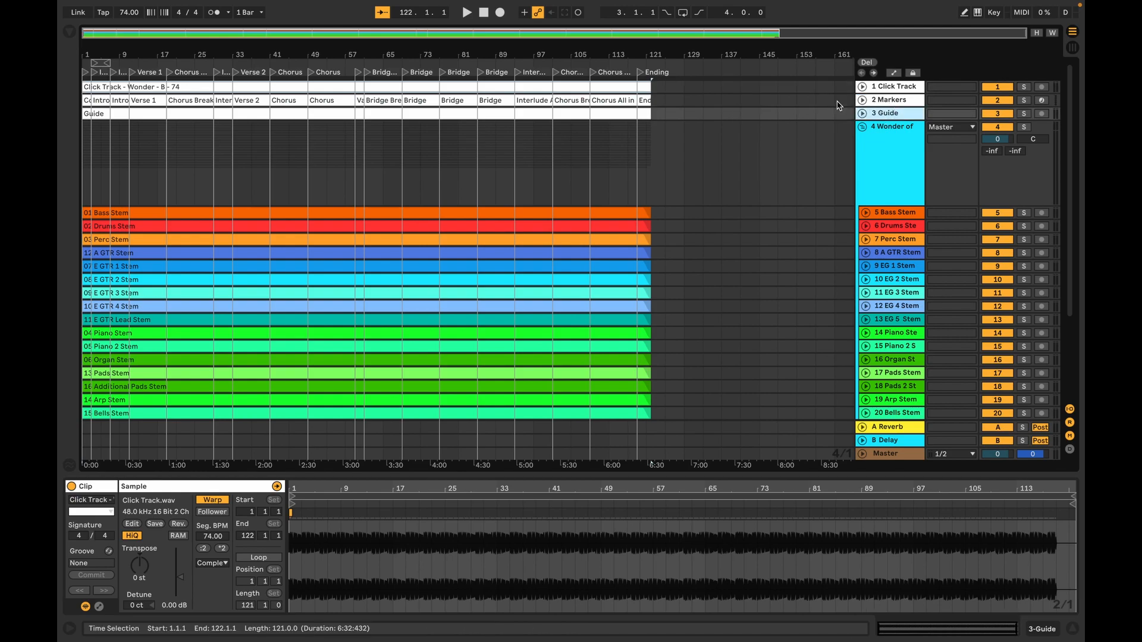
right_click(894, 118)
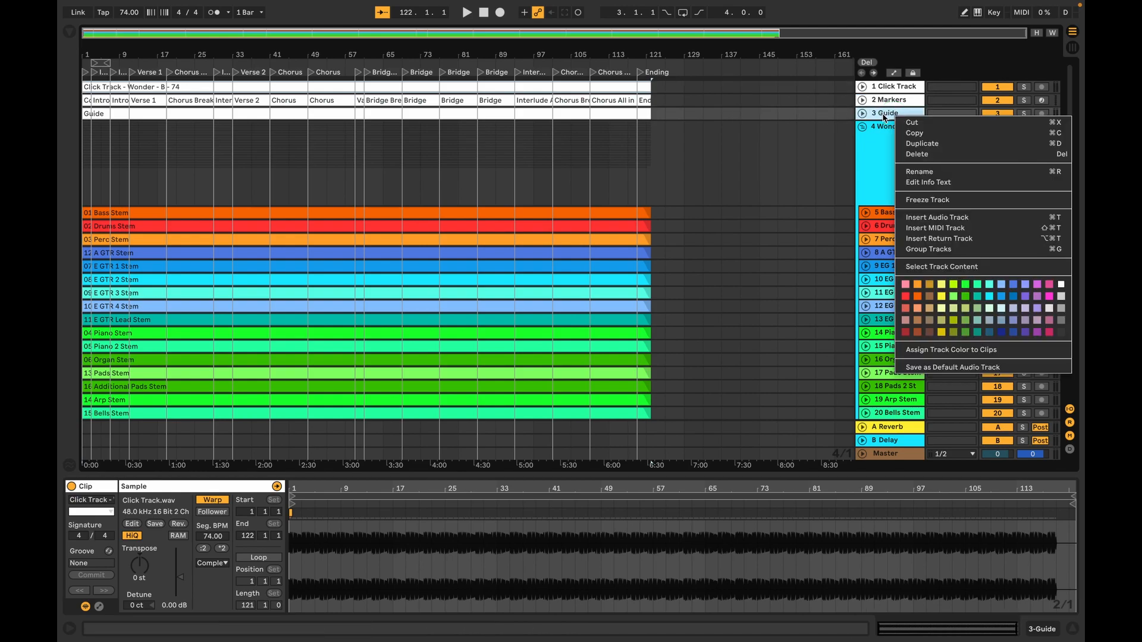
left_click(928, 145)
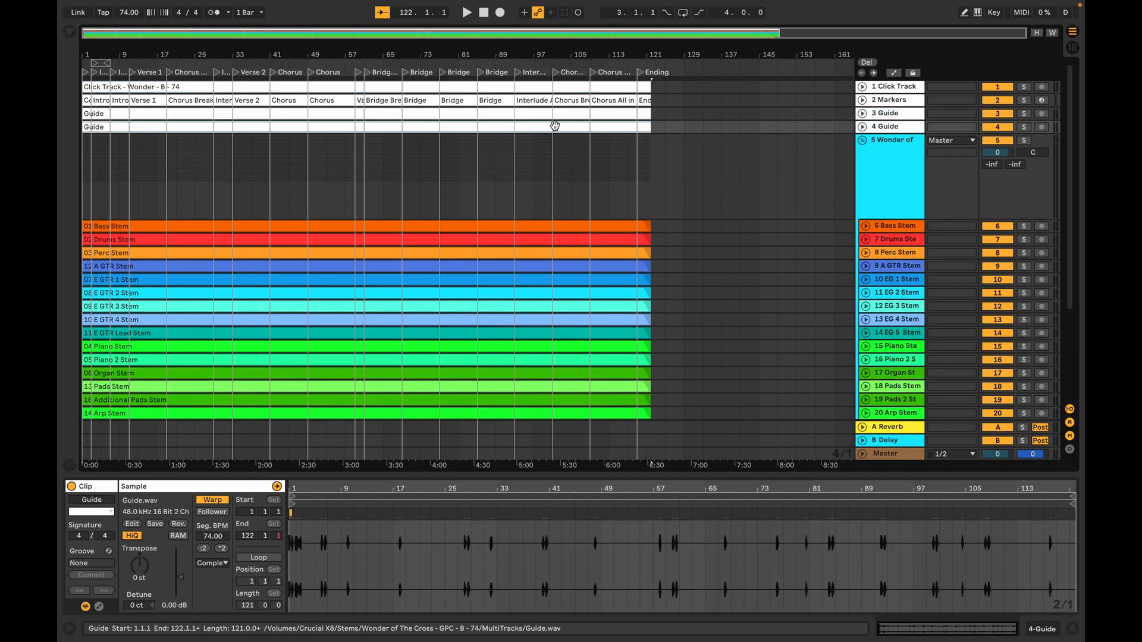
key("super+r")
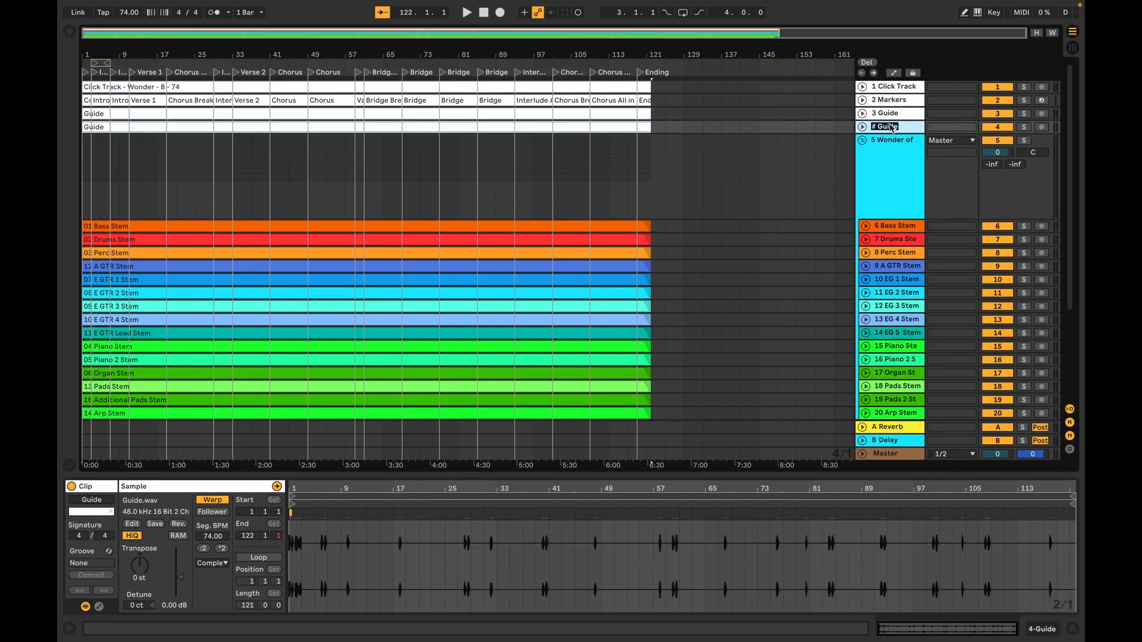
type("Tempo")
key("Return")
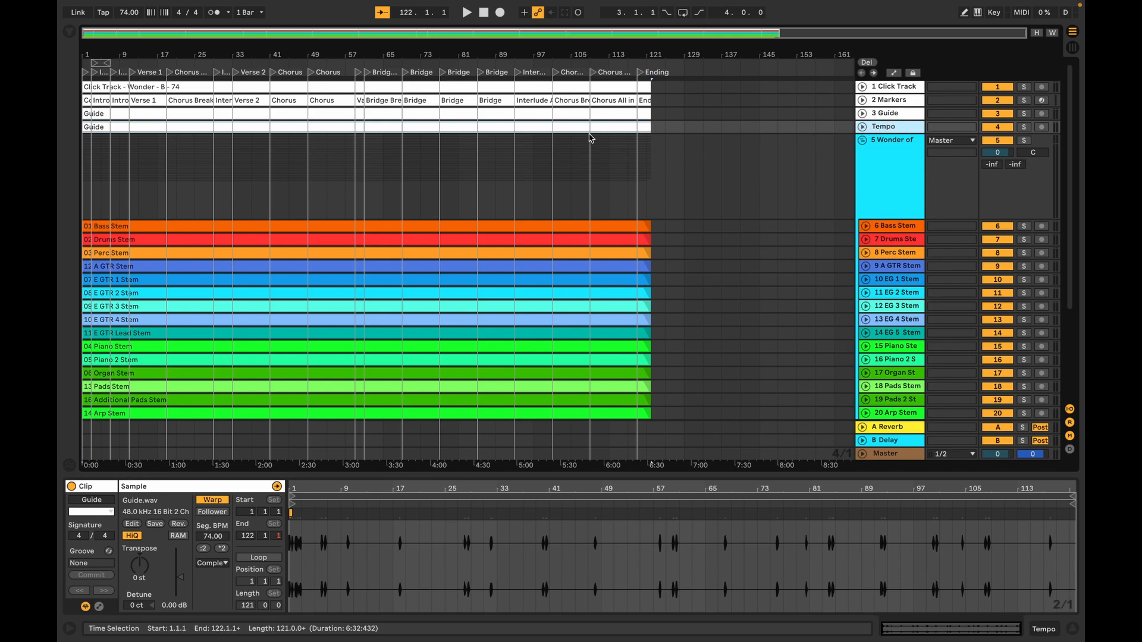
Unfold the Tempo and Guide tracks and lower both the Tempo track's volume and its clip gain to -inf dB
left_click(862, 127)
left_click(862, 113)
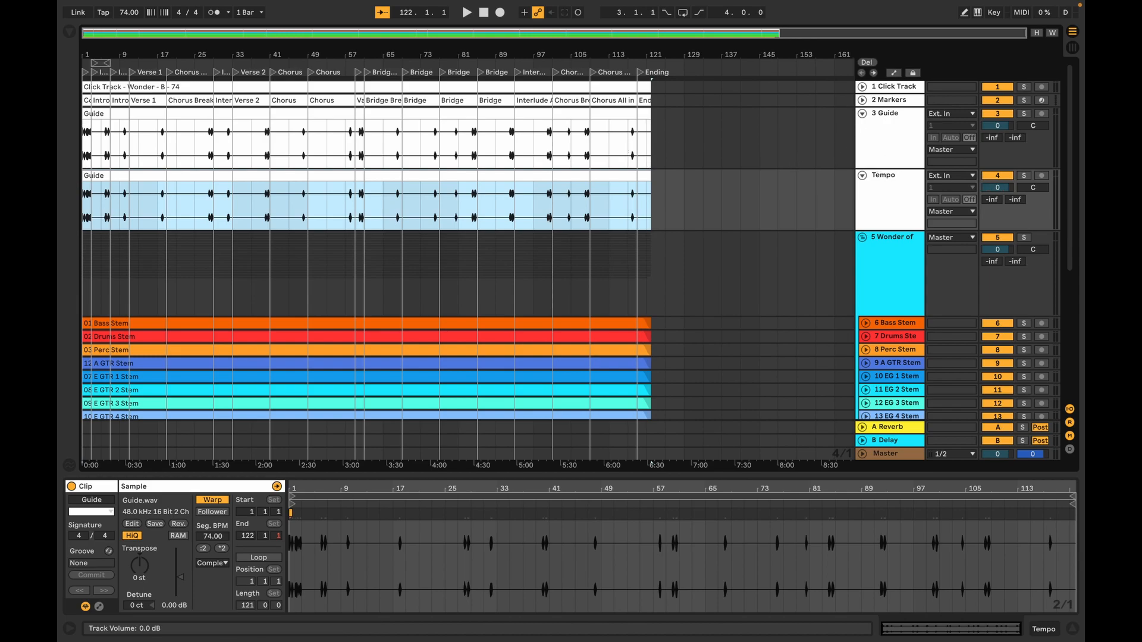
left_click_drag(997, 188, 997, 238)
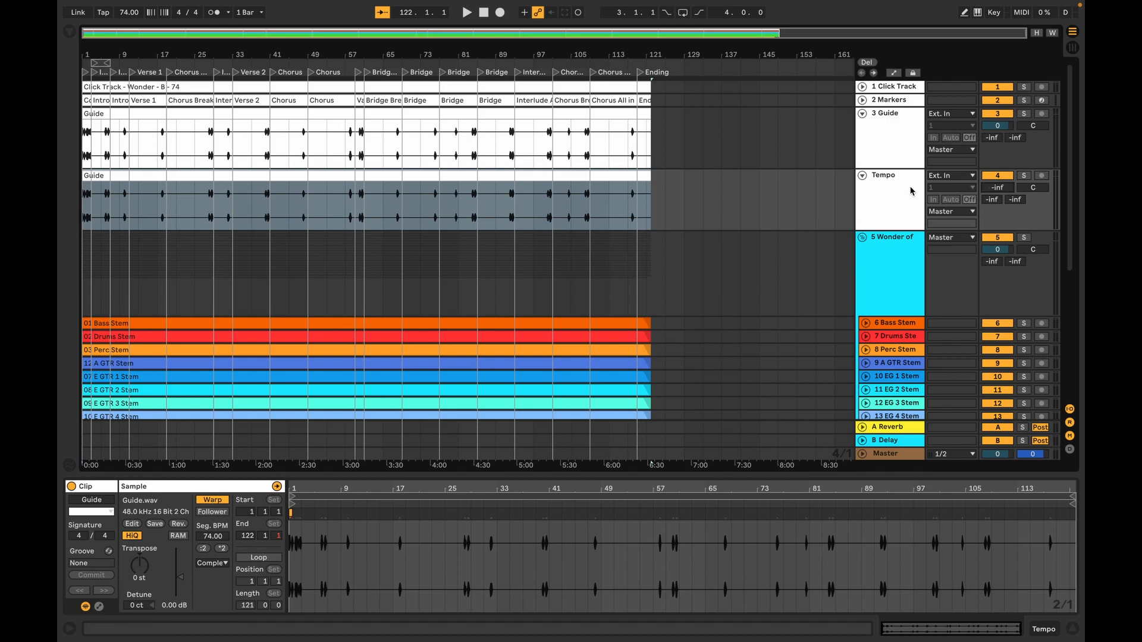
left_click(520, 177)
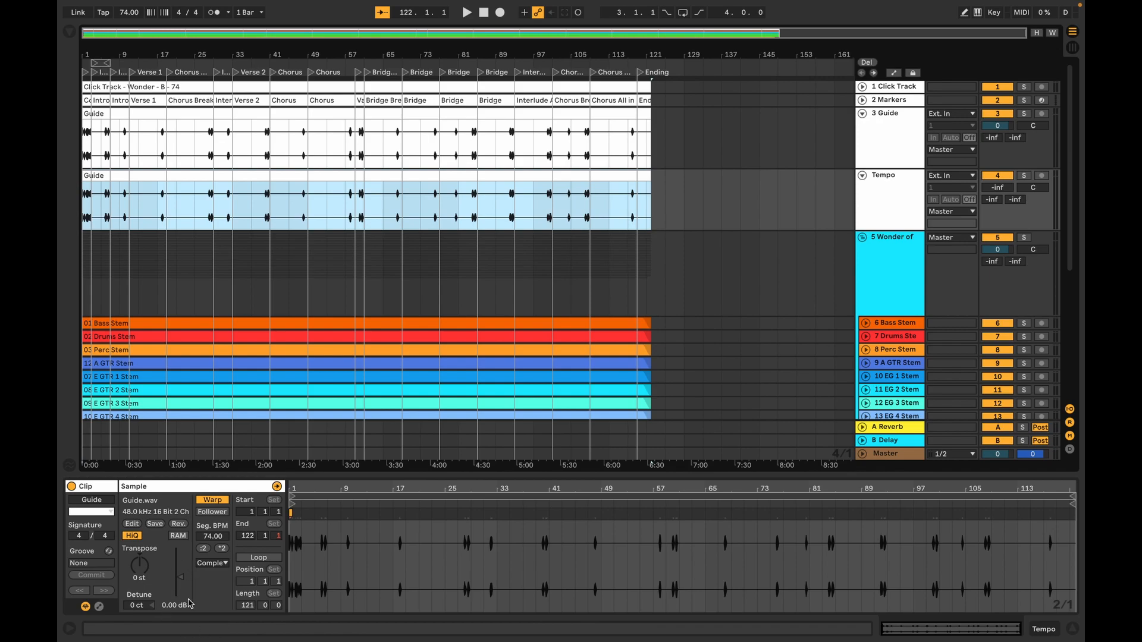
left_click_drag(180, 577, 181, 579)
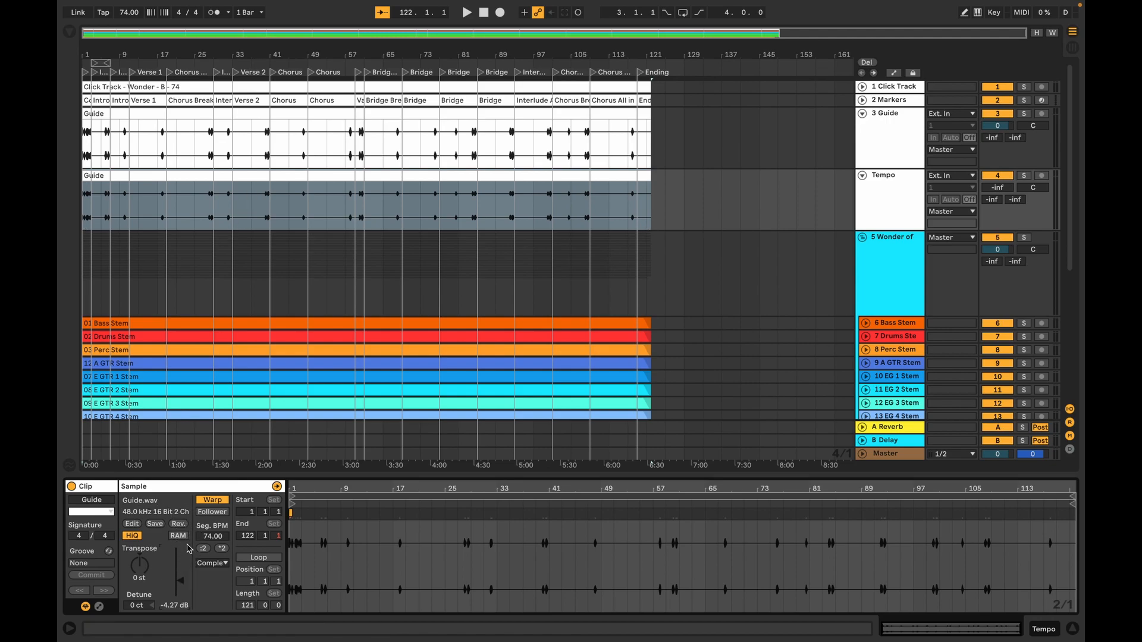
left_click_drag(183, 582, 181, 595)
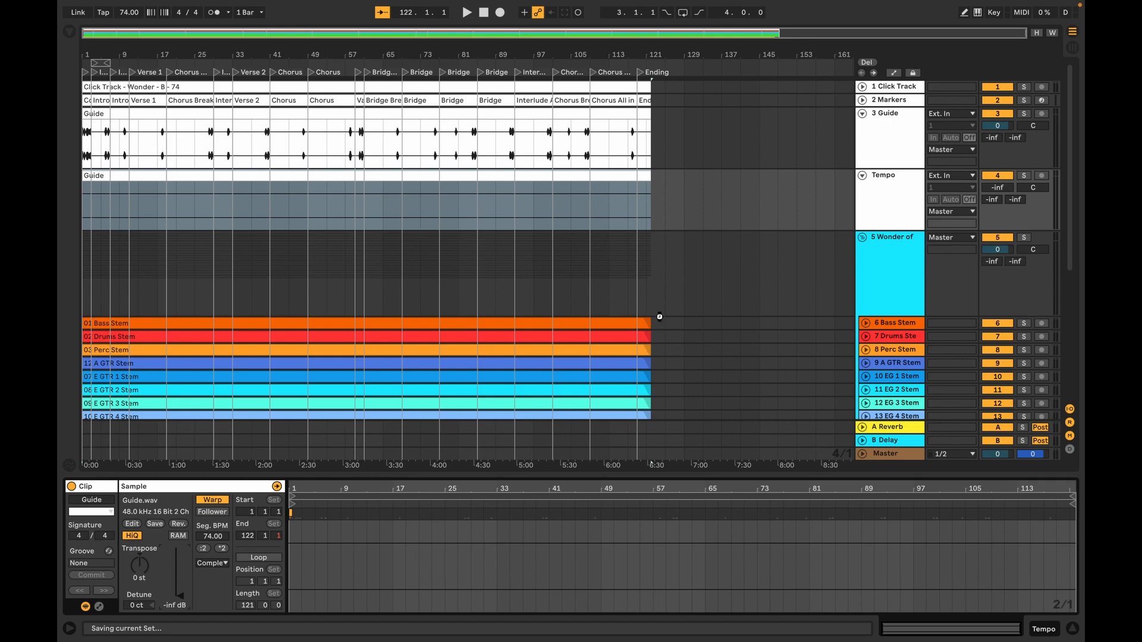
Solo the Tempo track, play the first bar of the song to check it for sound, and turn the solo off
left_click(1024, 176)
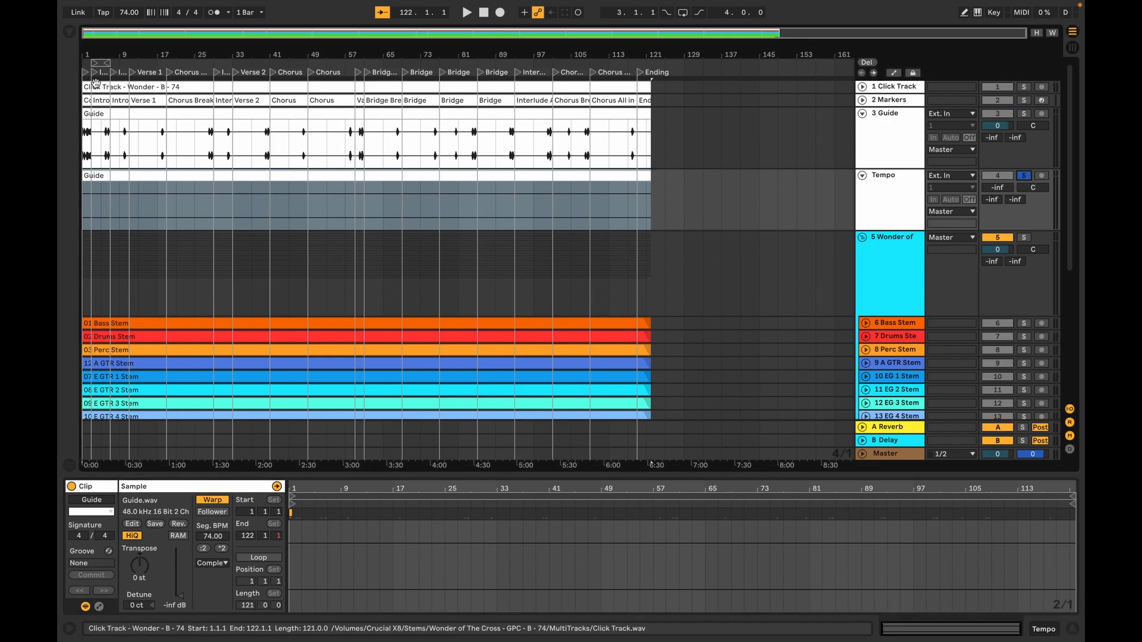
key("space")
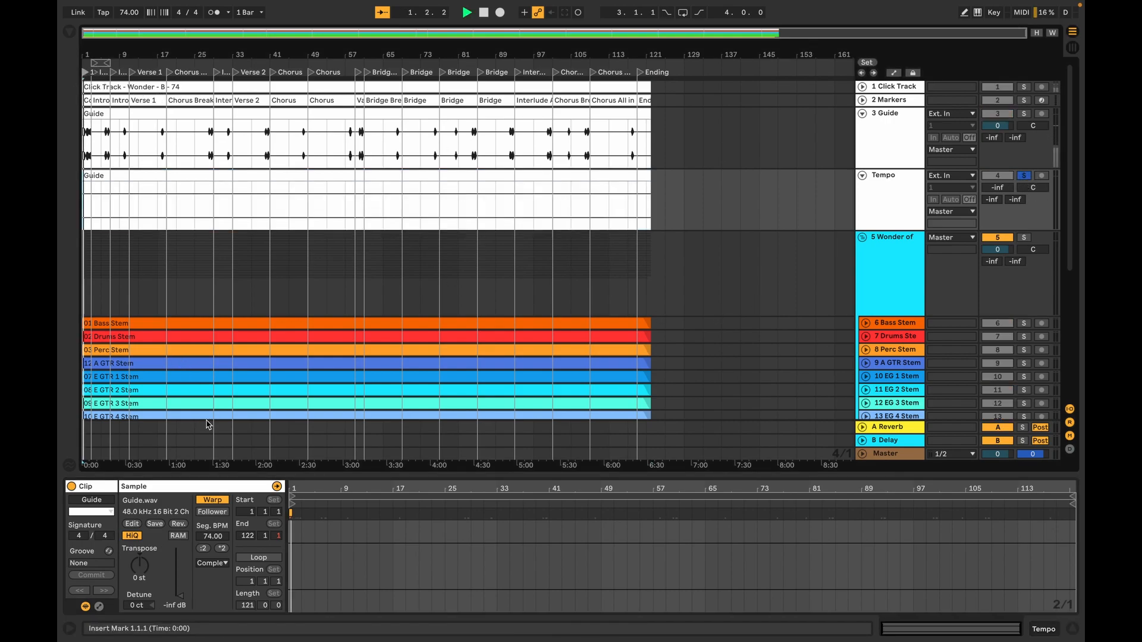
key("space")
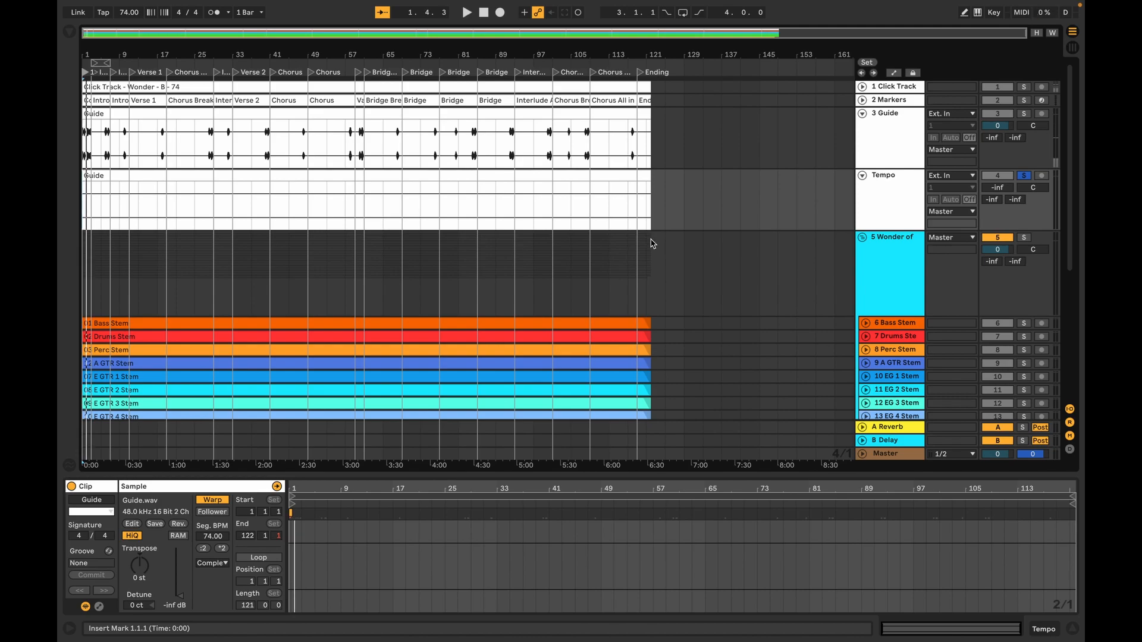
left_click(1023, 176)
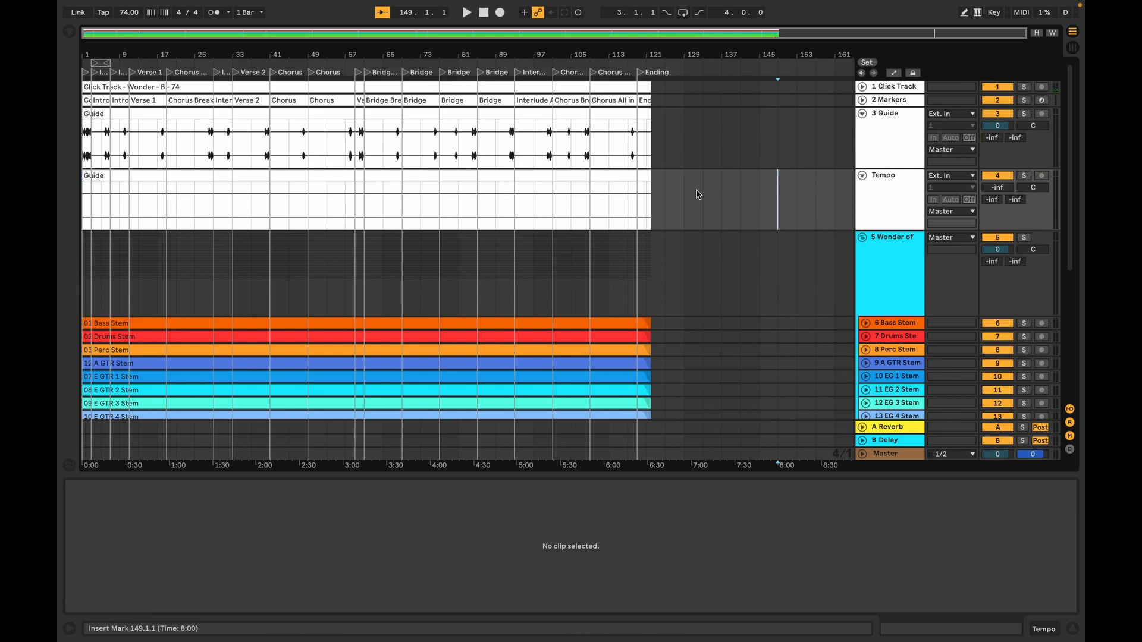
Set the Tempo track clip's segment BPM to 79 and make the clip the tempo leader
left_click(366, 175)
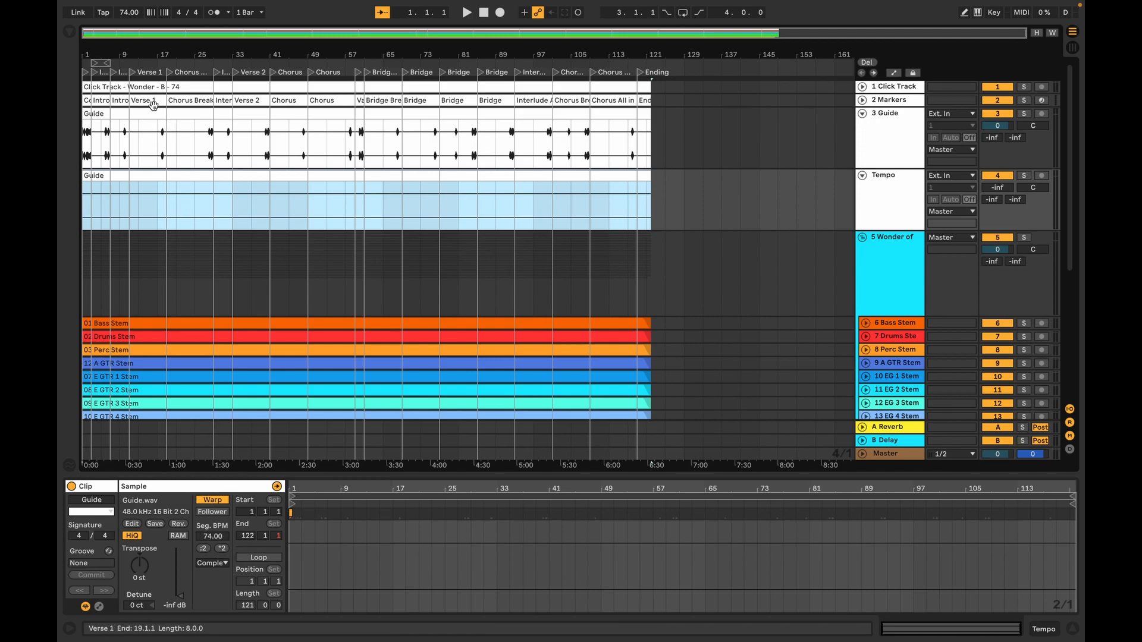
left_click(221, 538)
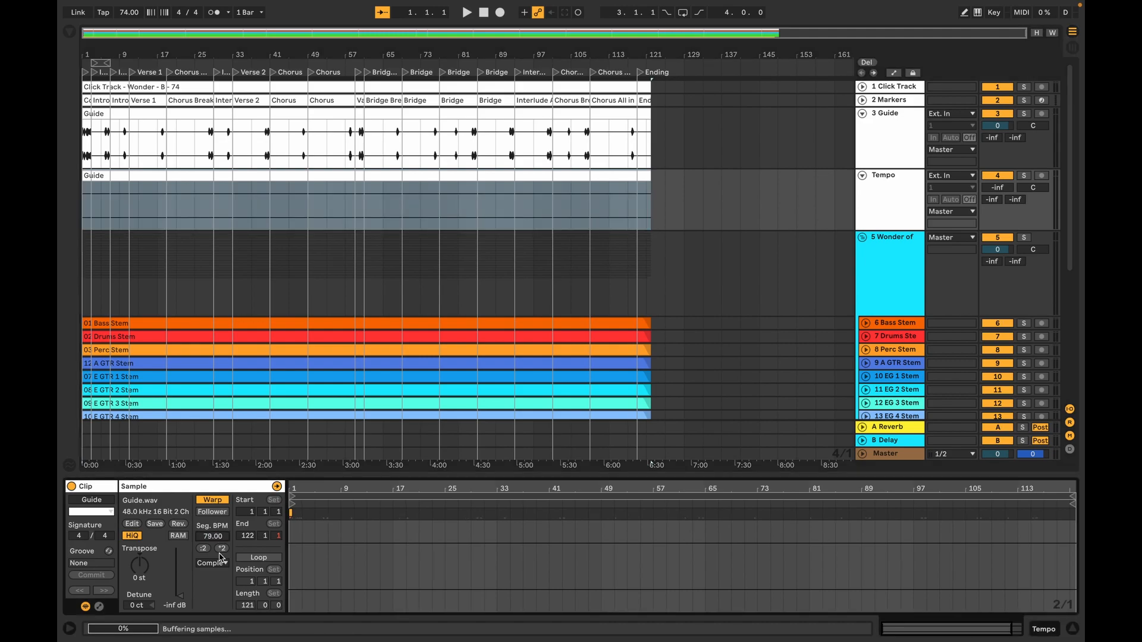
left_click(215, 513)
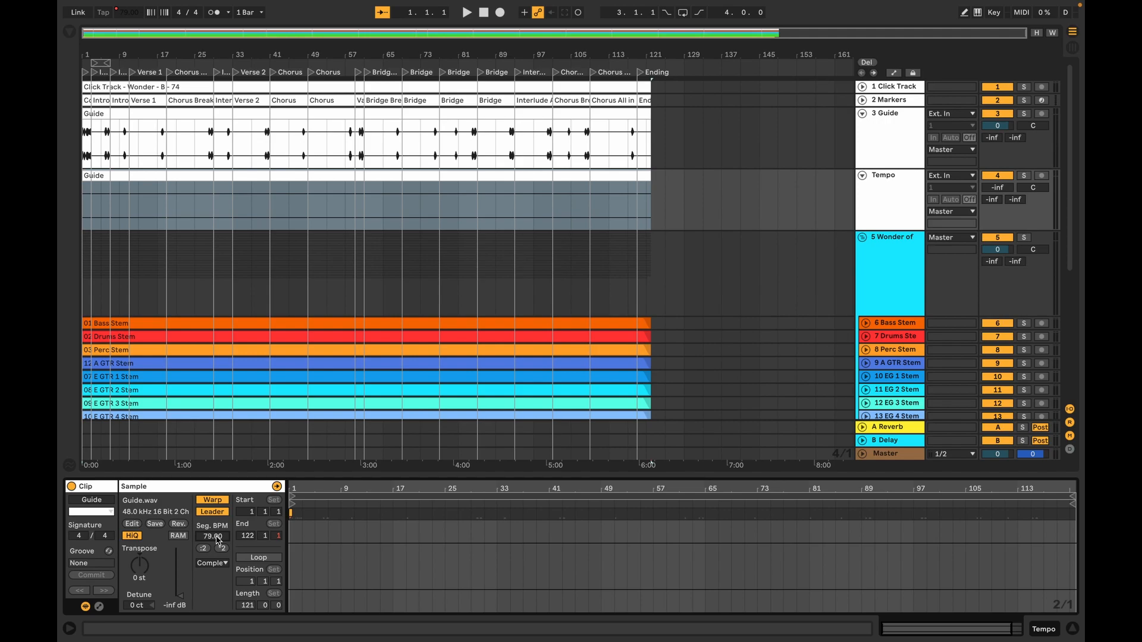
Set the Tempo track clip's segment BPM to 85 and switch it to Follower and back to Leader
type("5")
key("Return")
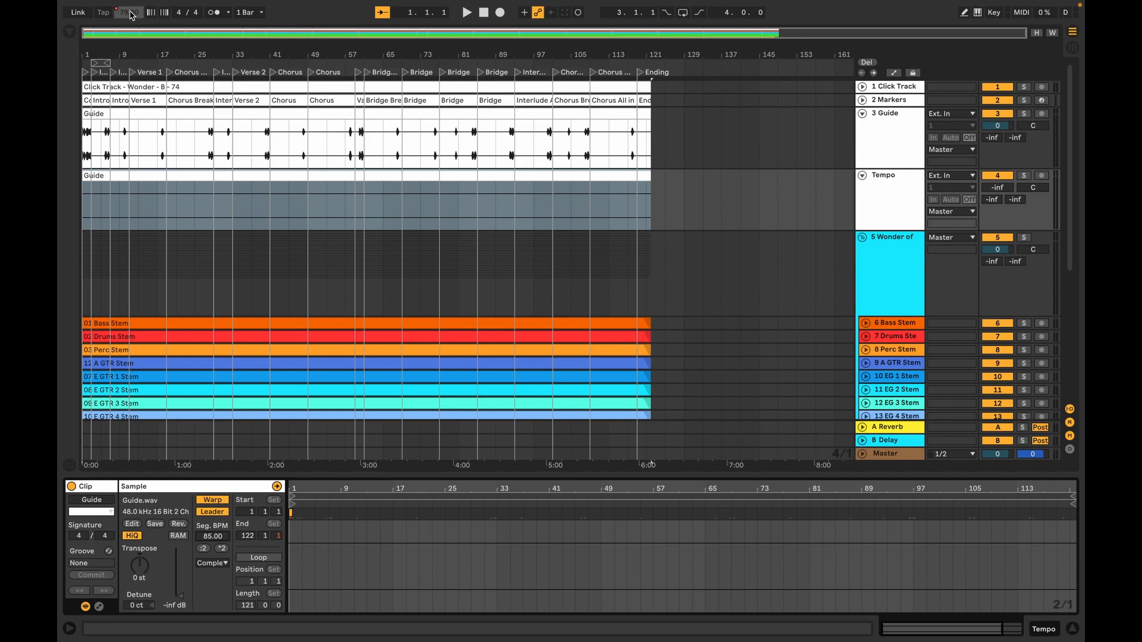
left_click(226, 512)
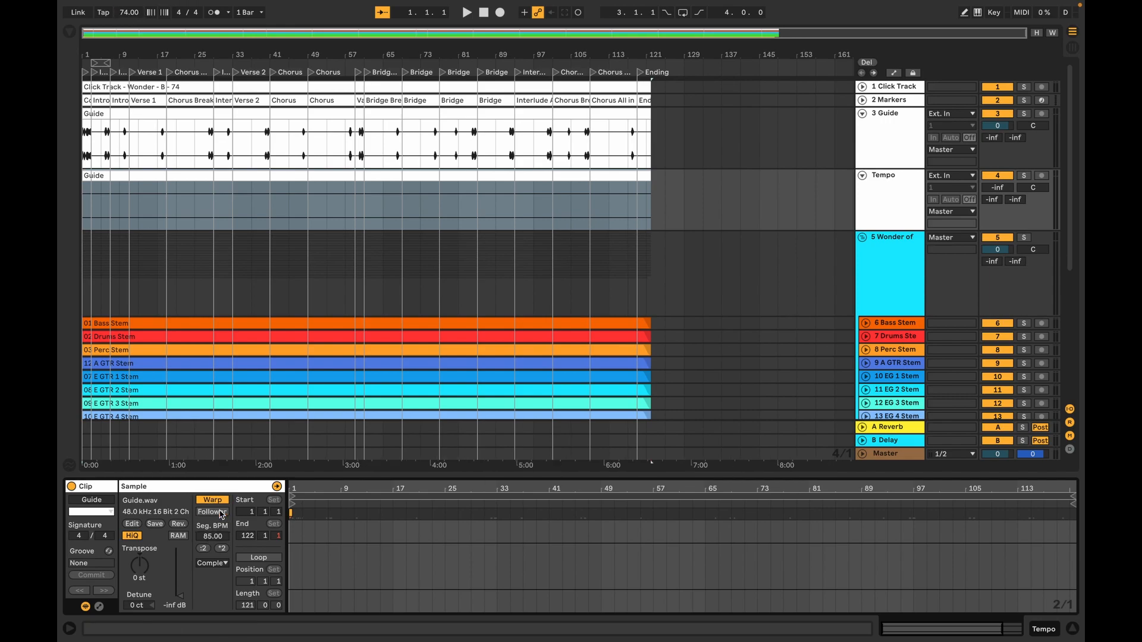
left_click(221, 515)
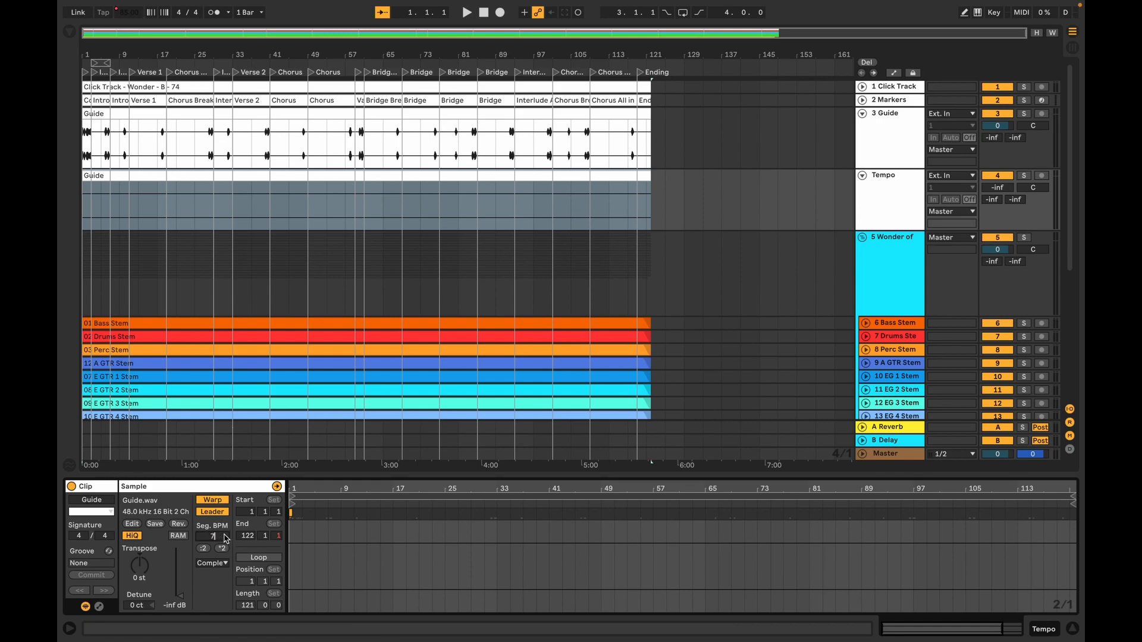
Set the Tempo track clip's segment BPM to 79 and play a short stretch from the Interlude locator at bar 93
type("9")
key("Return")
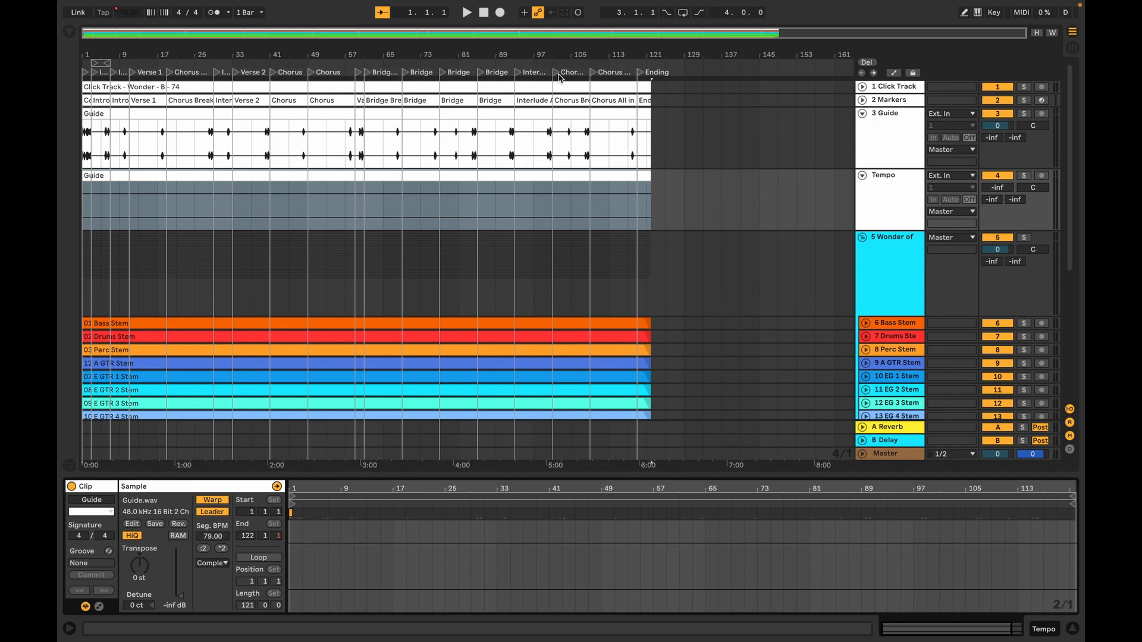
left_click(519, 74)
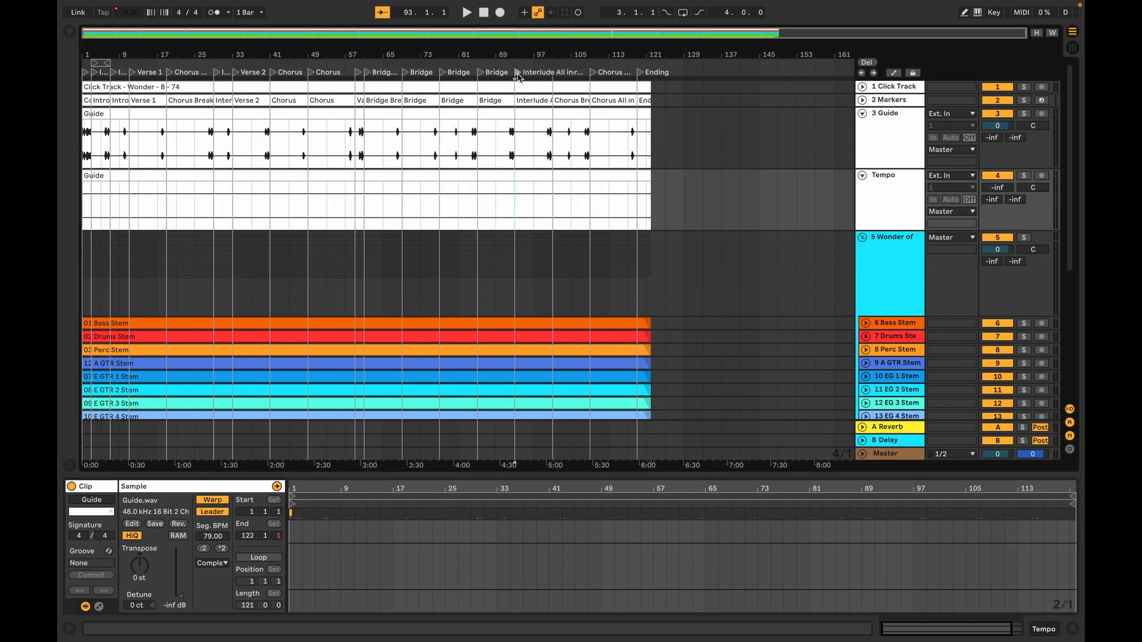
key("space")
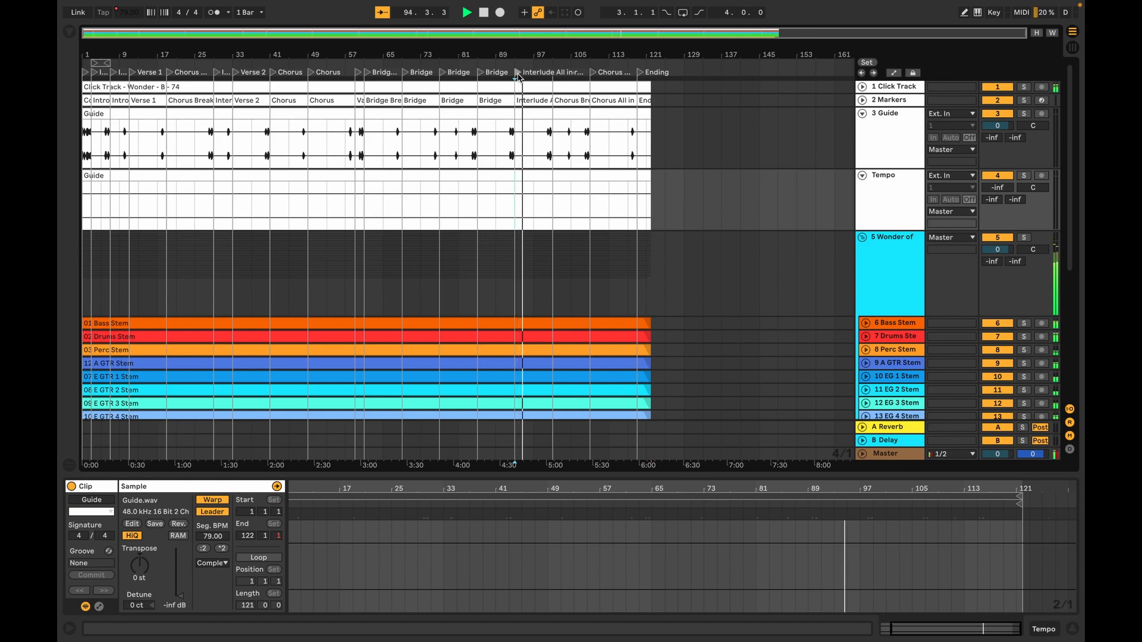
key("space")
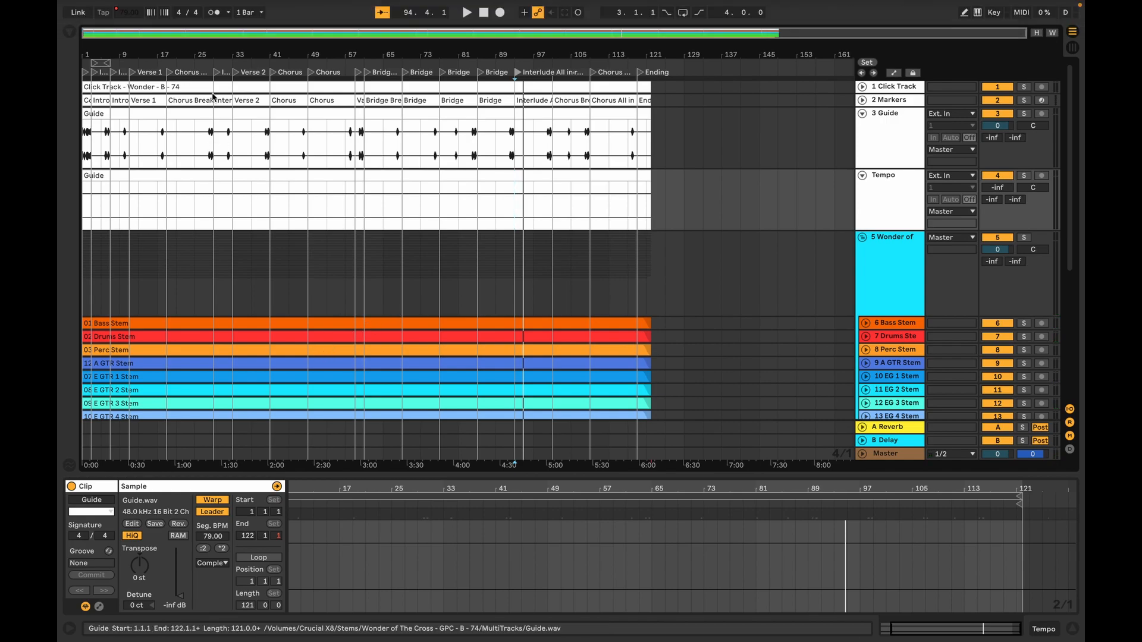
Turn on the metronome, unfold the Click Track, and play a few bars from the Interlude locator at bar 93 to compare the clicks
left_click(218, 14)
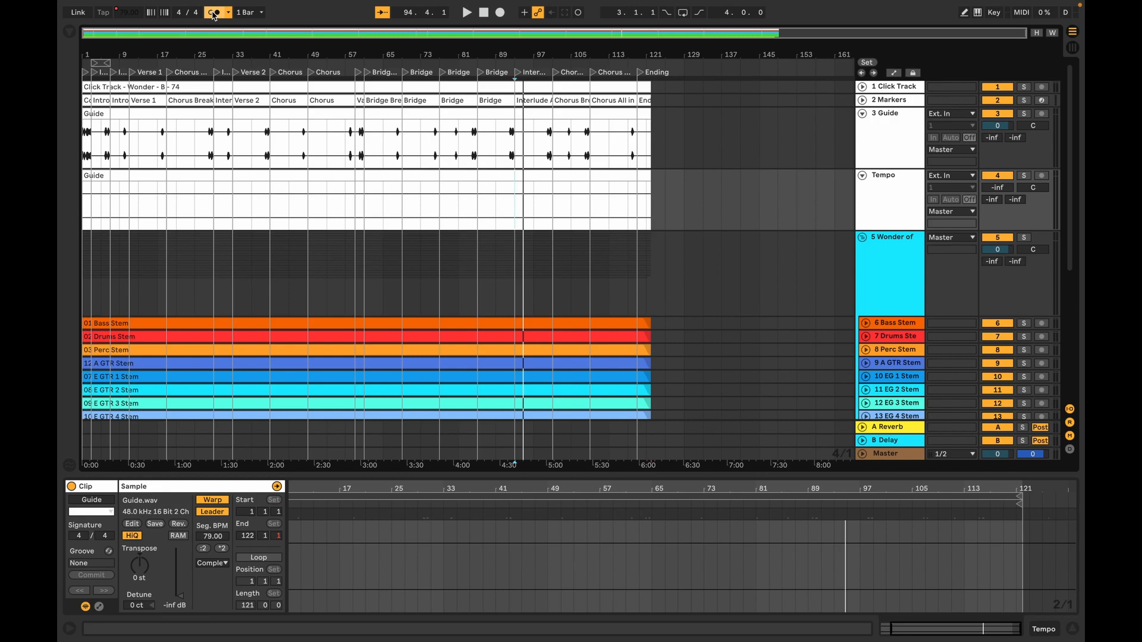
left_click(862, 87)
left_click(518, 72)
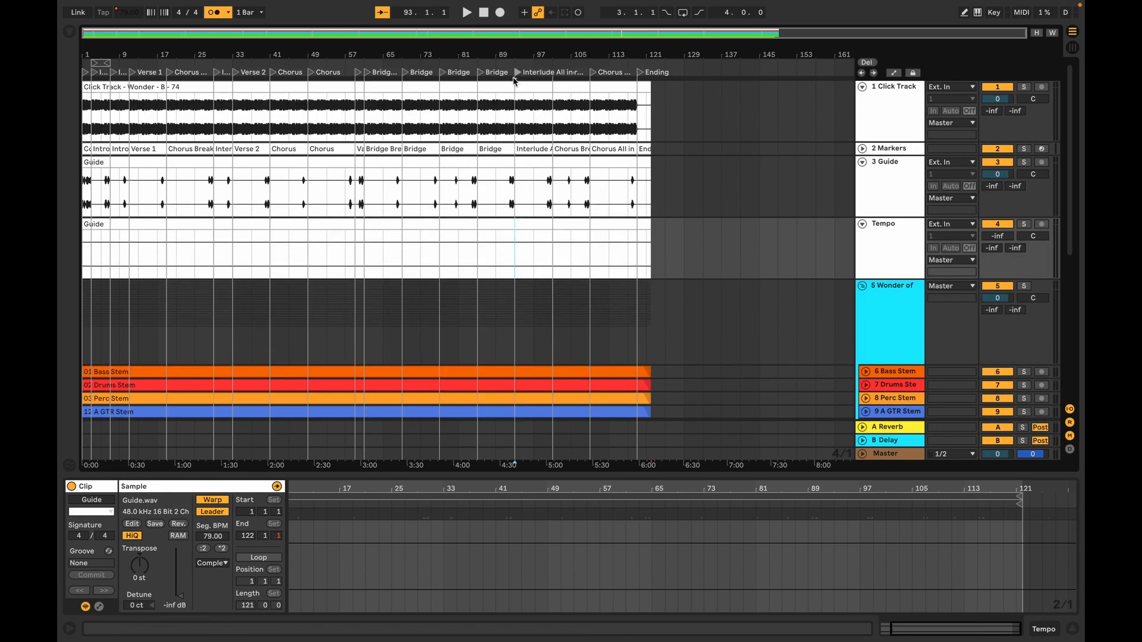
key("space")
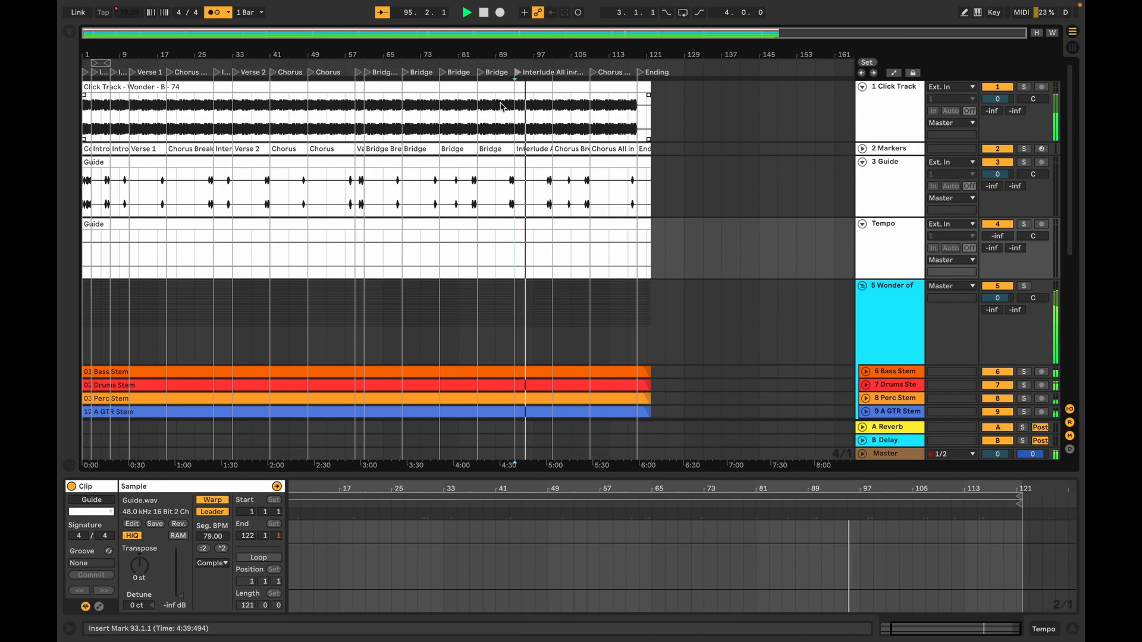
key("space")
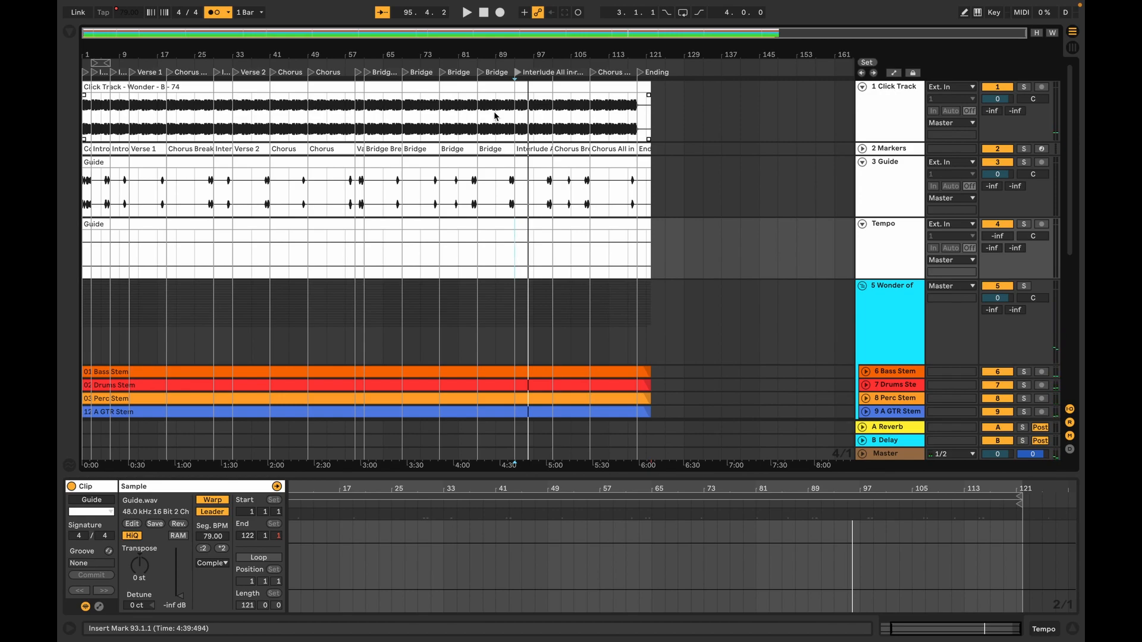
Move the playback start to the Bridge locator at bar 85
left_click(479, 72)
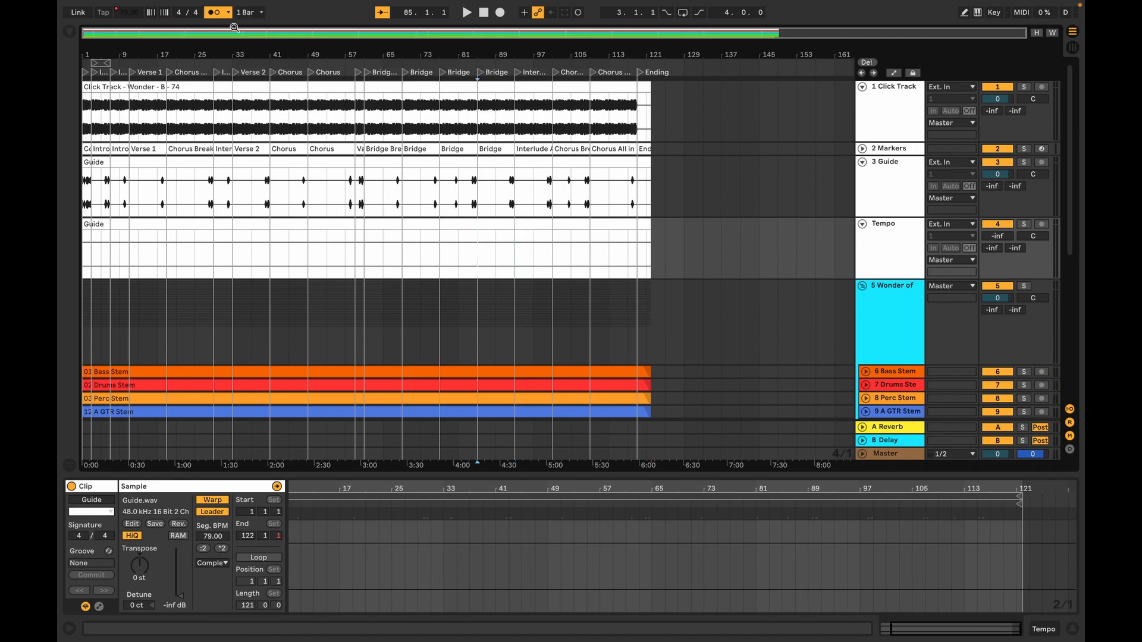